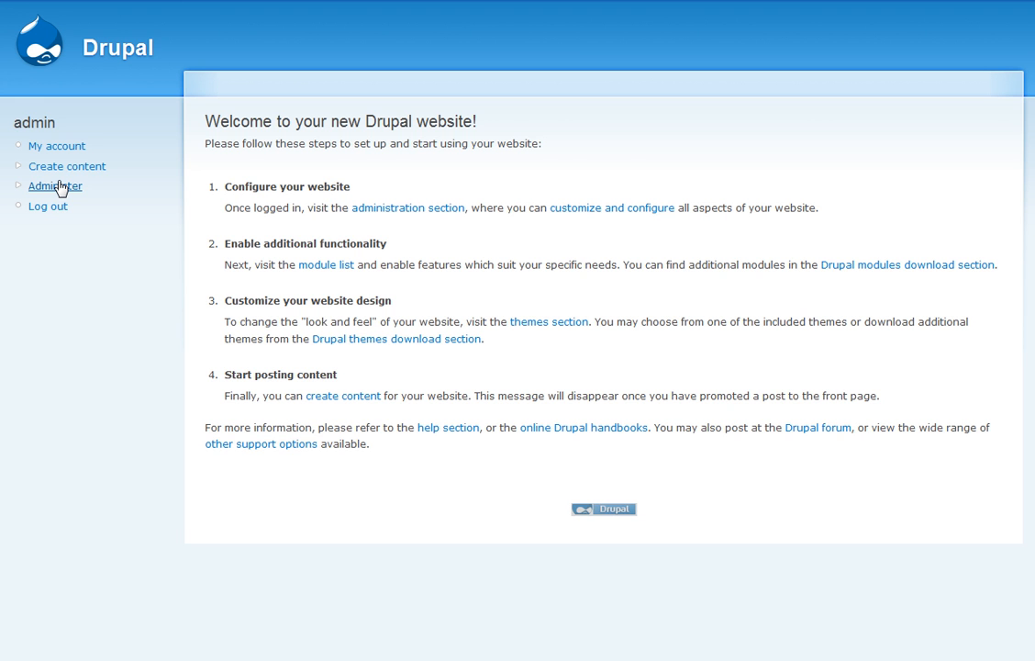
- Open Site information and replace the site name Drupal with 'B Moore Free'
{"action": "left_click", "coordinate": [59, 187]}
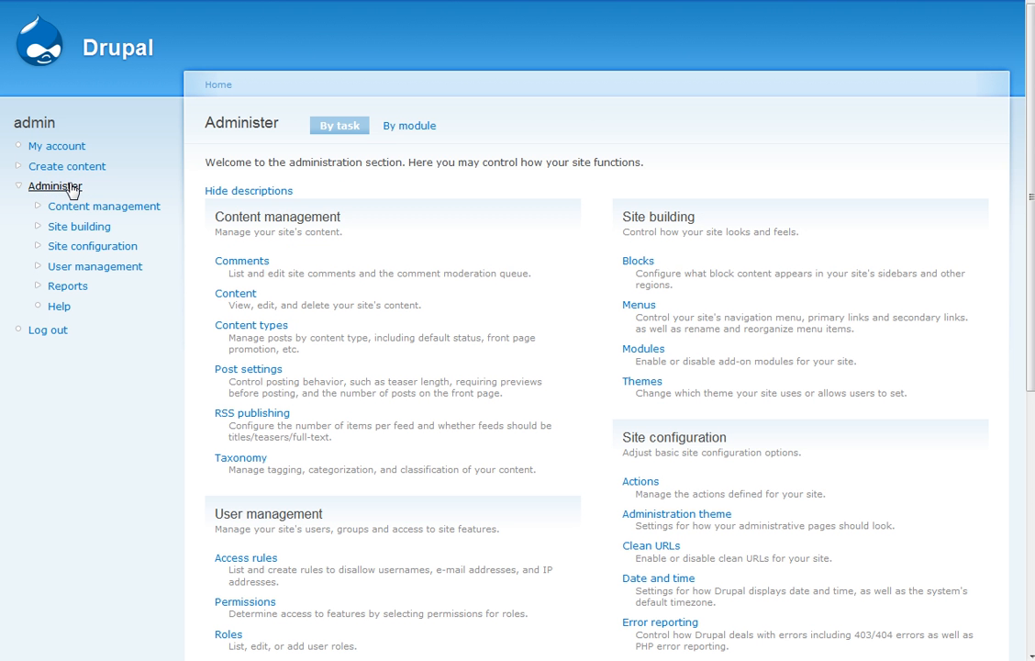
{"action": "left_click", "coordinate": [88, 250]}
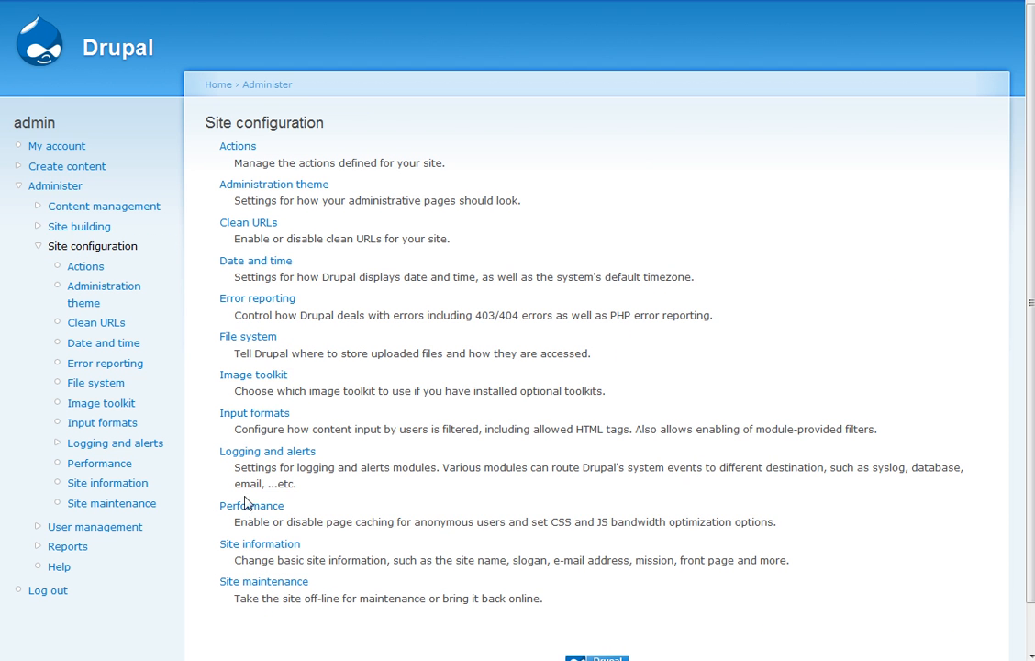
{"action": "left_click", "coordinate": [253, 546]}
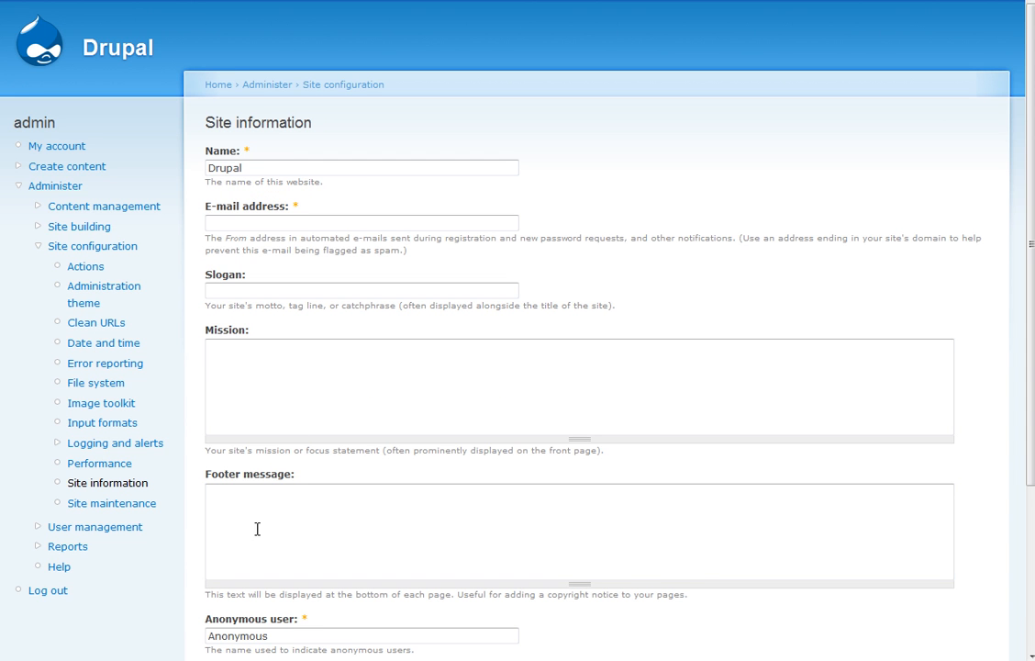
{"action": "left_click", "coordinate": [243, 167]}
{"action": "left_click_drag", "start_coordinate": [243, 167], "coordinate": [203, 168]}
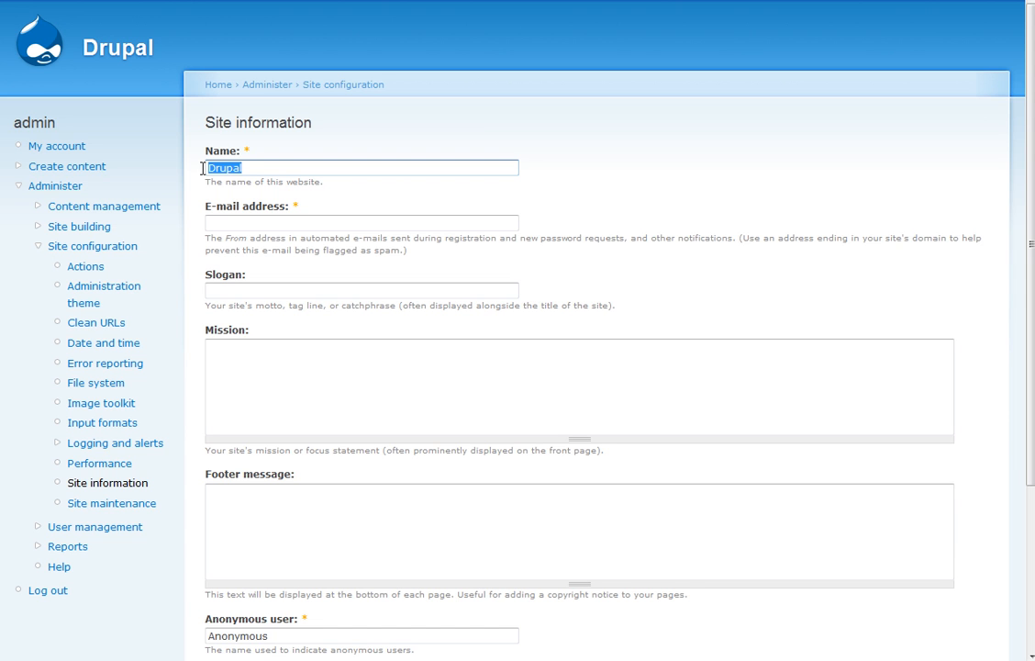
{"action": "type", "text": "B Moore Free"}
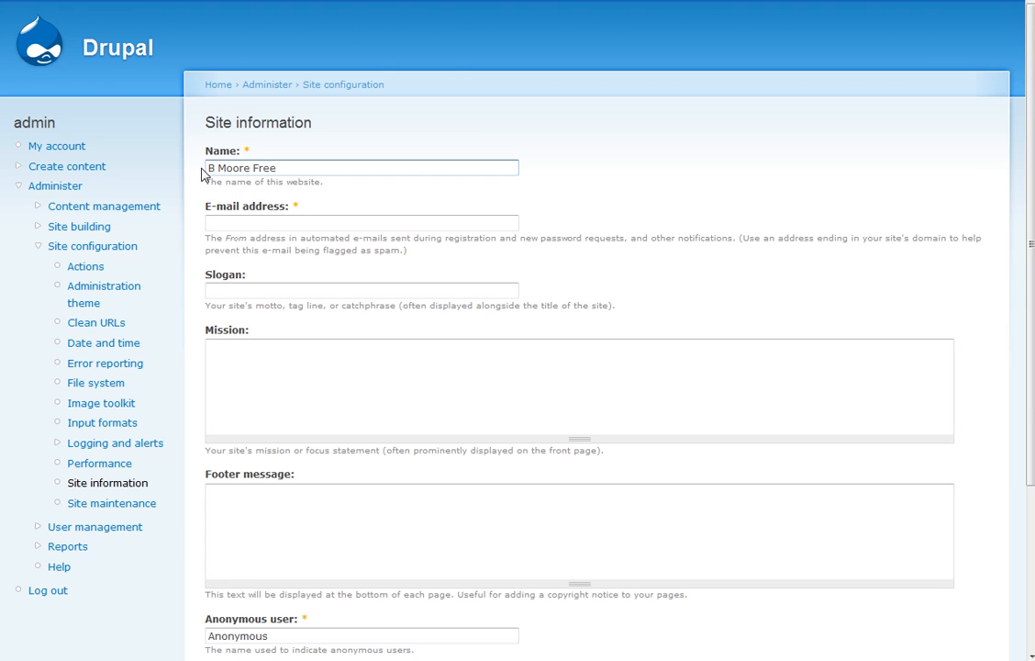
- Enter the site e-mail address and the slogan 'Dare to be Free!'
{"action": "left_click", "coordinate": [216, 222]}
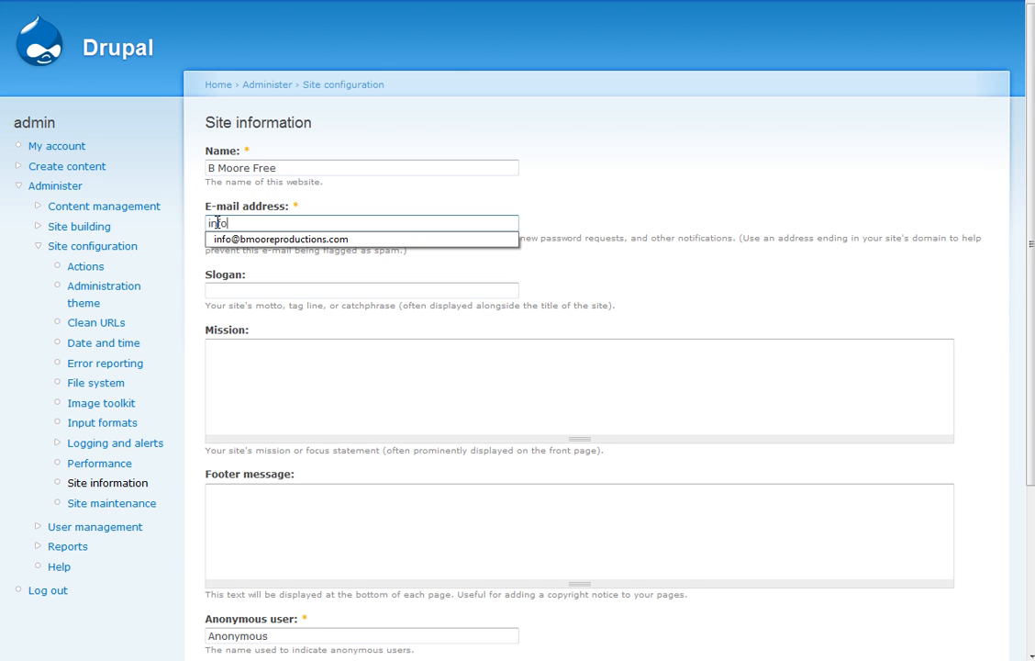
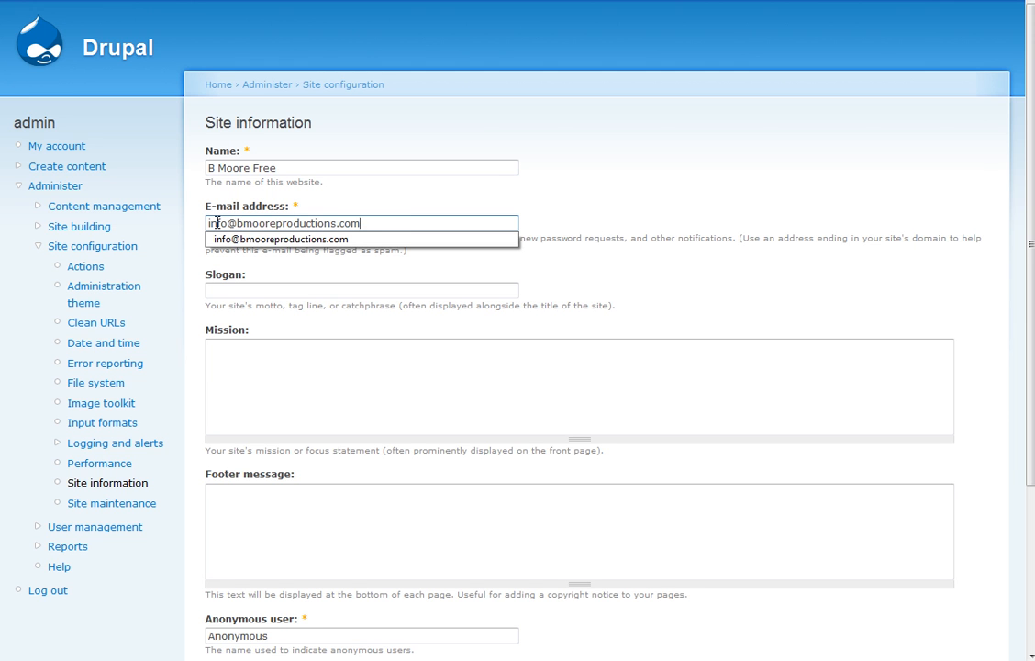
{"action": "left_click", "coordinate": [613, 242]}
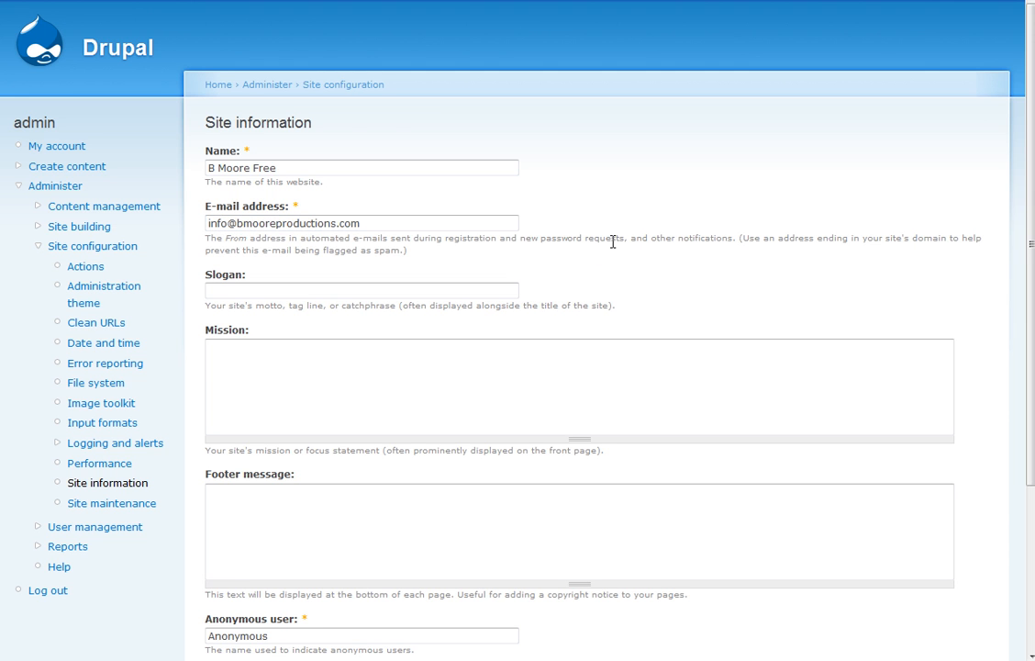
{"action": "left_click", "coordinate": [367, 293]}
{"action": "type", "text": "Dare to be Free!"}
{"action": "left_click", "coordinate": [354, 388]}
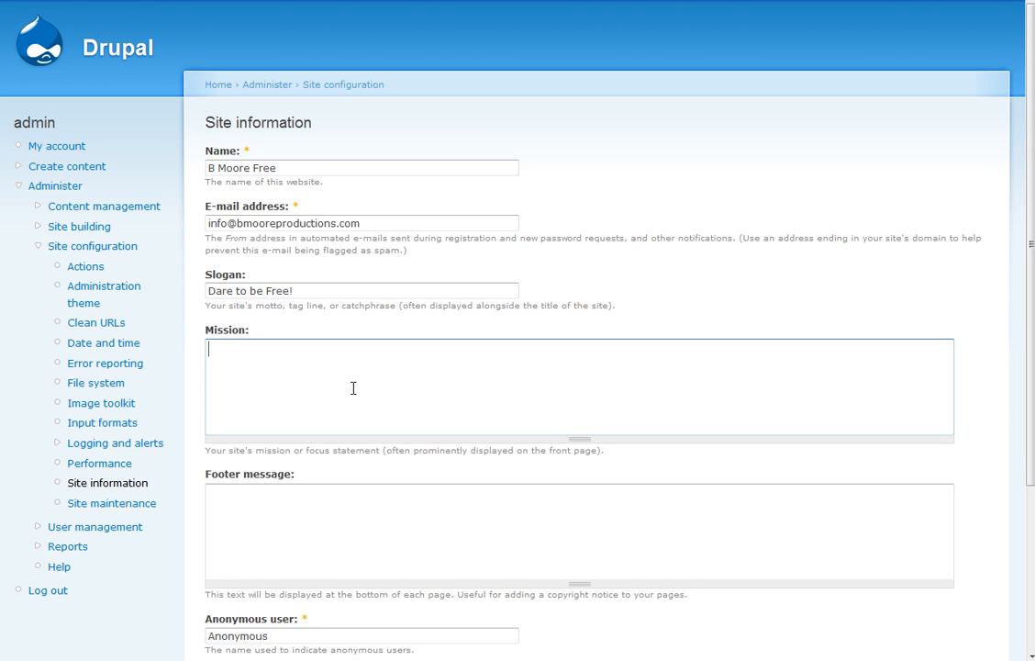
- Enter the footer message 'B Moore Free 2010®' and look over the anonymous name and front page fields
{"action": "left_click", "coordinate": [317, 525]}
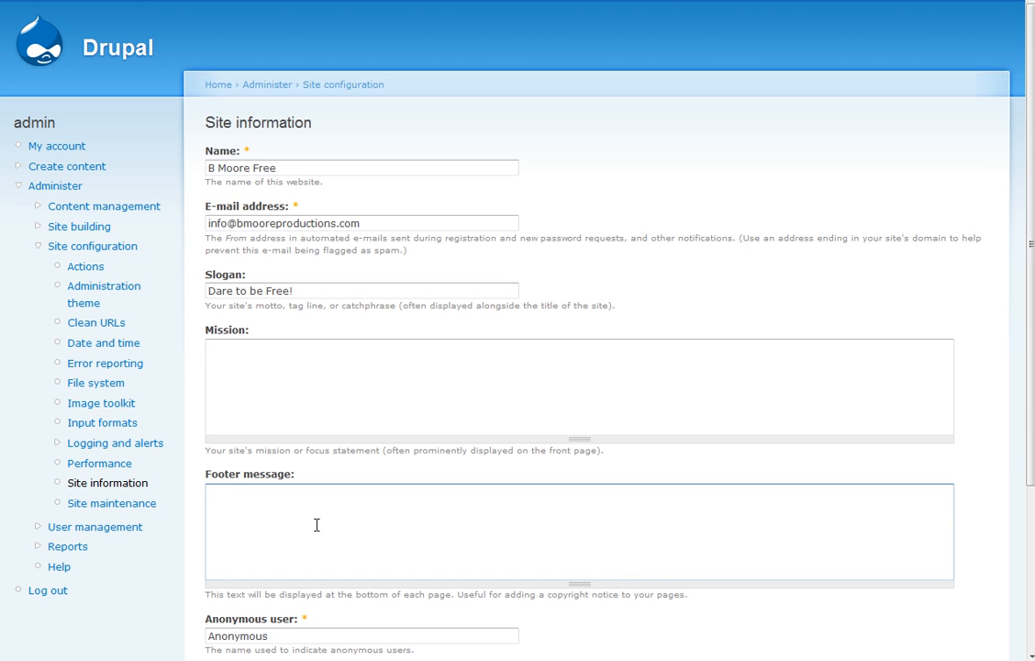
{"action": "type", "text": "B Moore Free 2010®"}
{"action": "scroll", "coordinate": [317, 524], "scroll_direction": "down", "scroll_amount": 2}
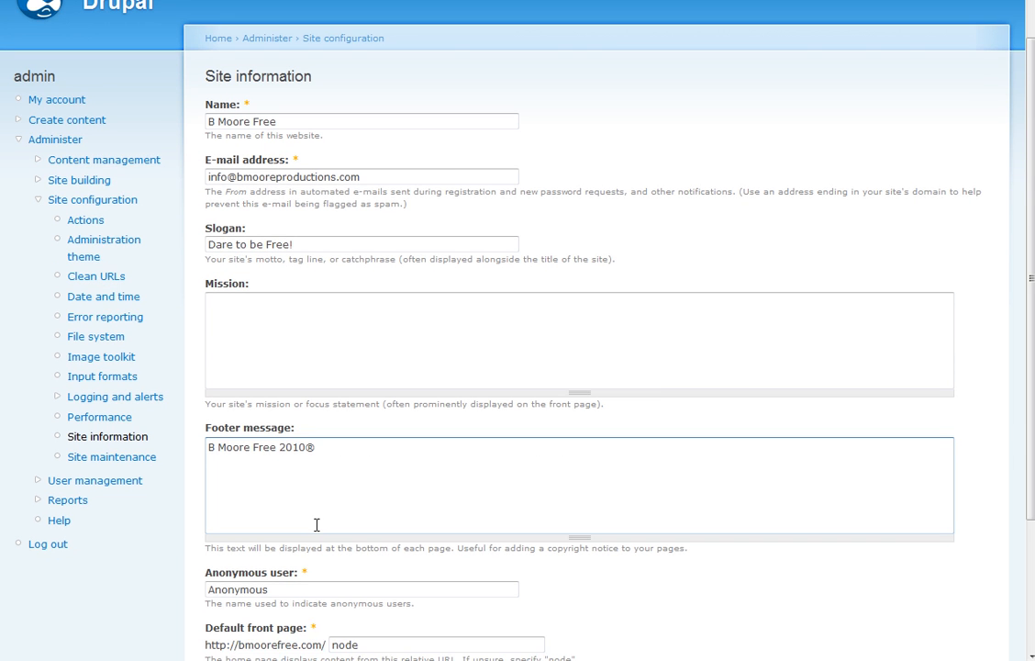
{"action": "scroll", "coordinate": [317, 530], "scroll_direction": "down", "scroll_amount": 1}
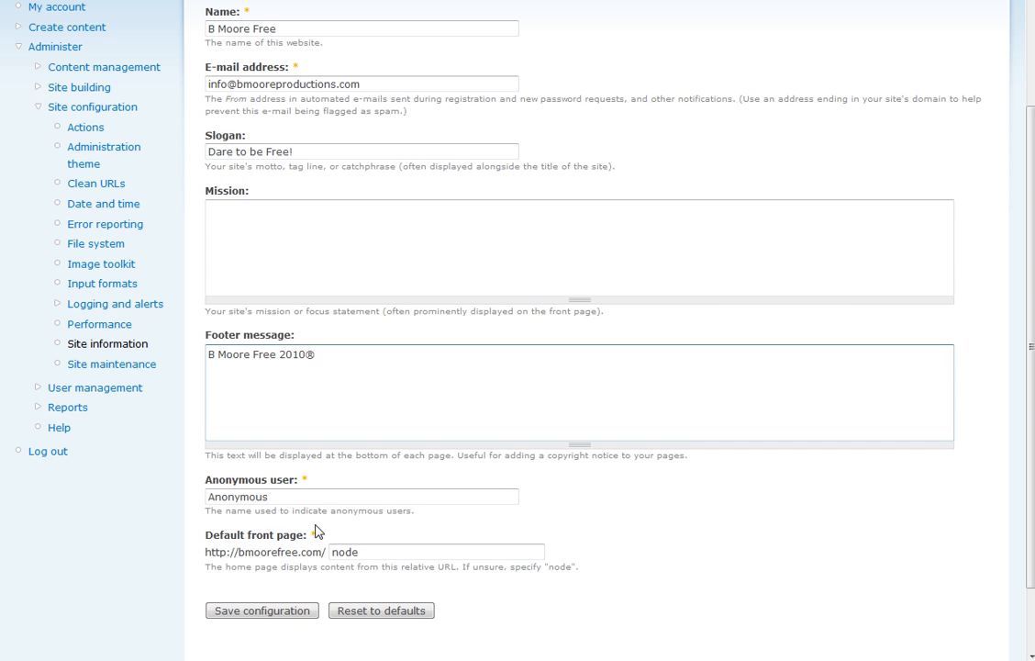
{"action": "left_click_drag", "start_coordinate": [300, 501], "coordinate": [178, 497]}
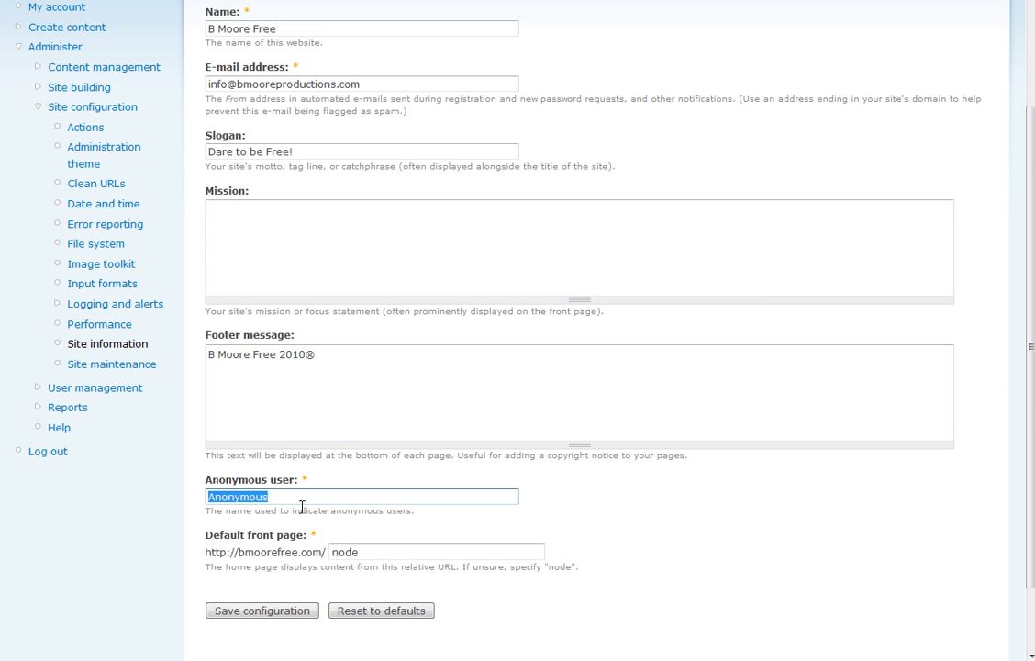
{"action": "left_click", "coordinate": [403, 552]}
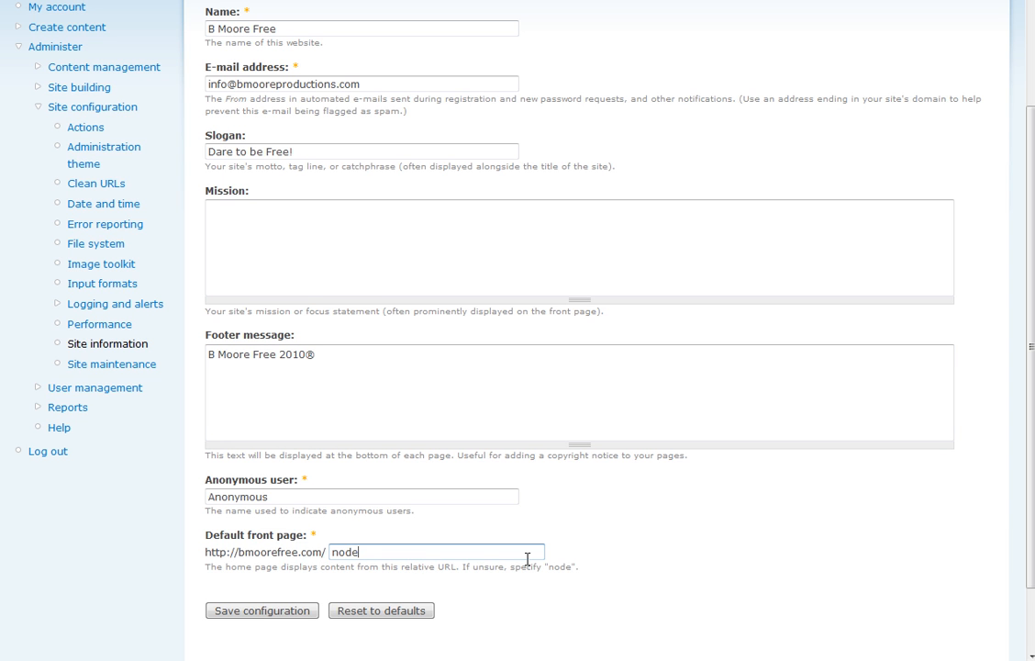
- Save the site information and check the new footer text at the bottom of the page
{"action": "left_click", "coordinate": [294, 612]}
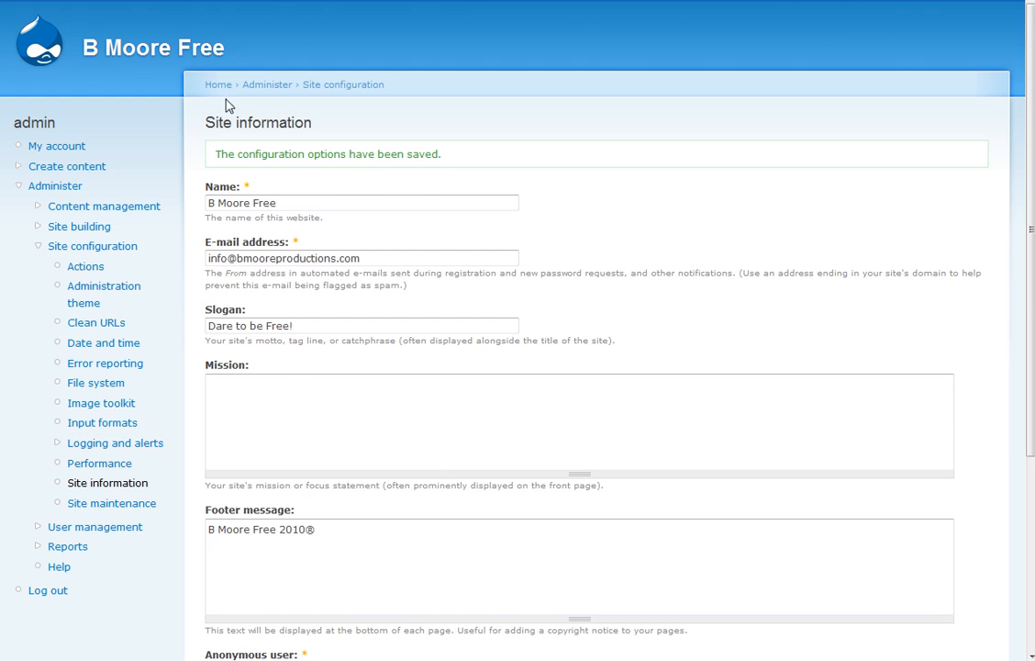
{"action": "scroll", "coordinate": [247, 308], "scroll_direction": "down", "scroll_amount": 3}
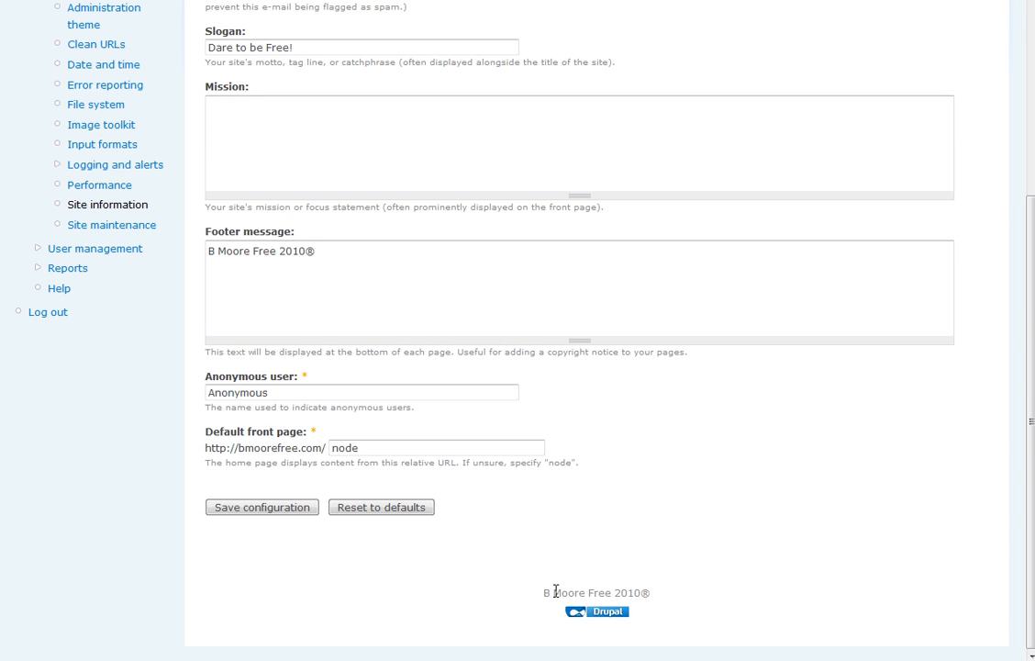
{"action": "left_click_drag", "start_coordinate": [655, 595], "coordinate": [528, 604]}
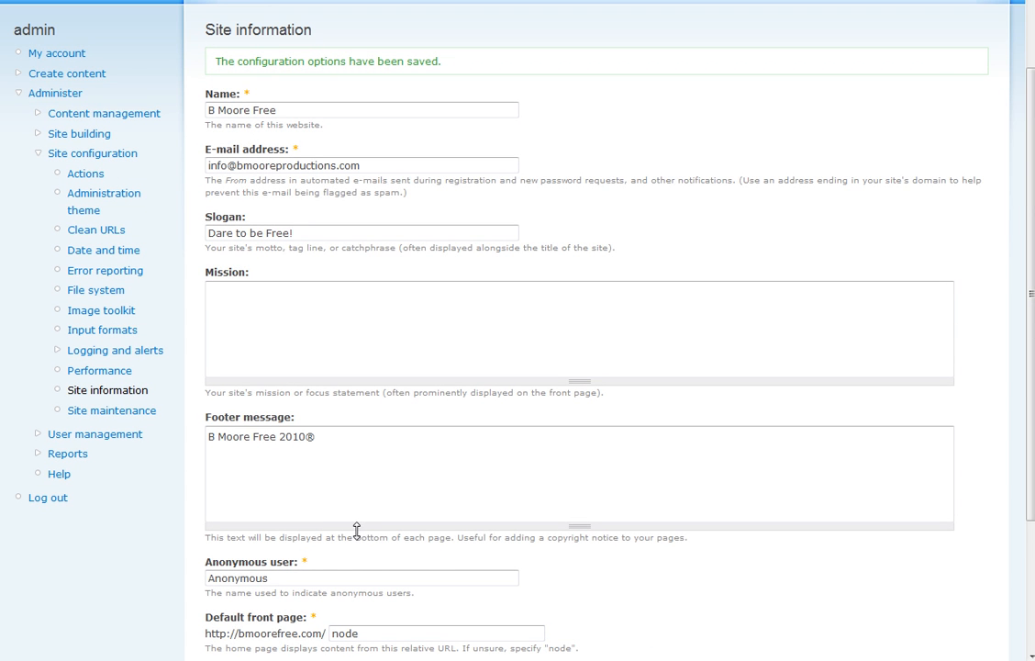
{"action": "left_click", "coordinate": [335, 520]}
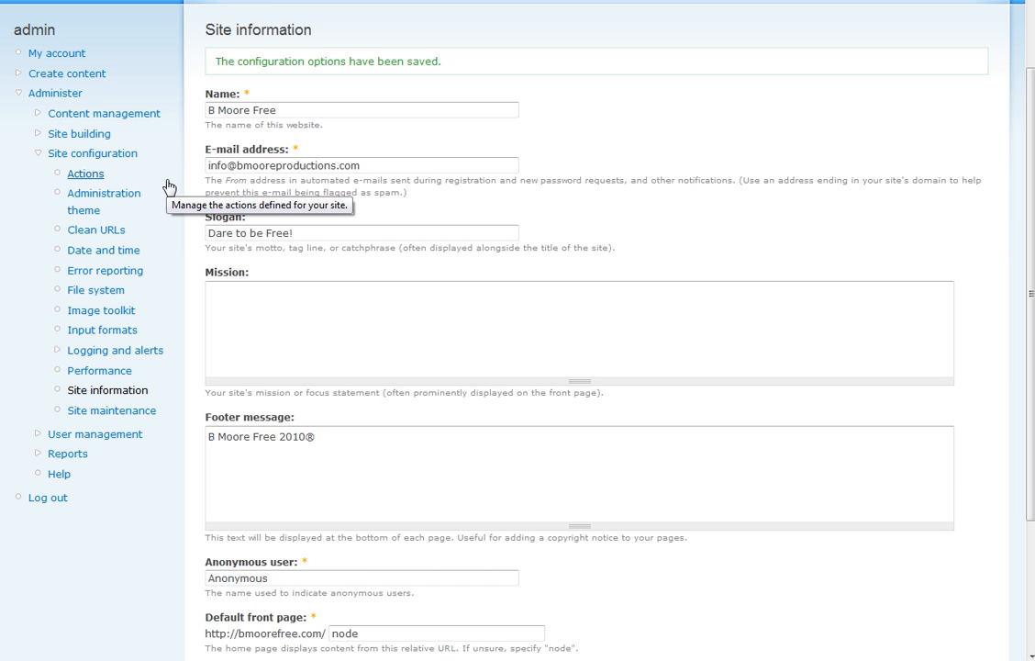
- Set the default time zone to +0700 on the Date and time settings page
{"action": "left_click", "coordinate": [116, 252]}
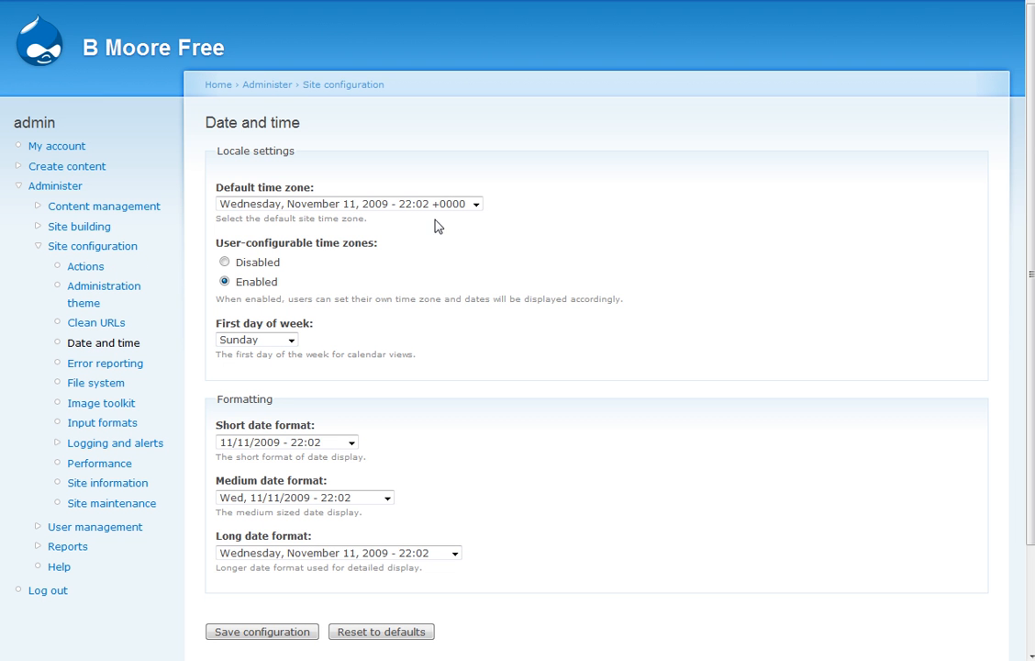
{"action": "left_click", "coordinate": [465, 204]}
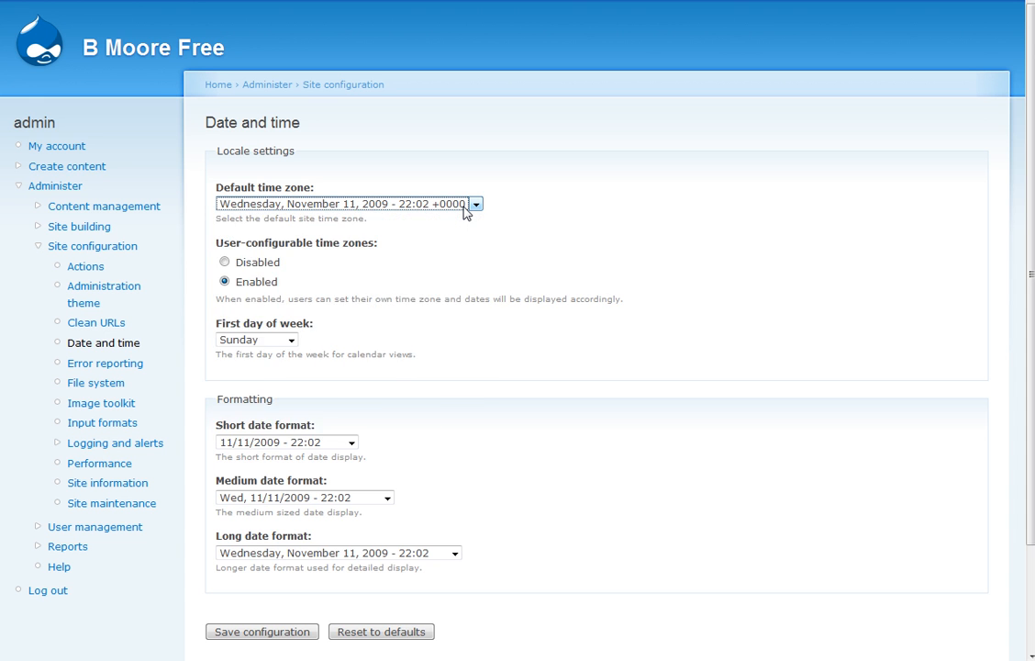
{"action": "left_click", "coordinate": [465, 210]}
{"action": "left_click", "coordinate": [465, 210]}
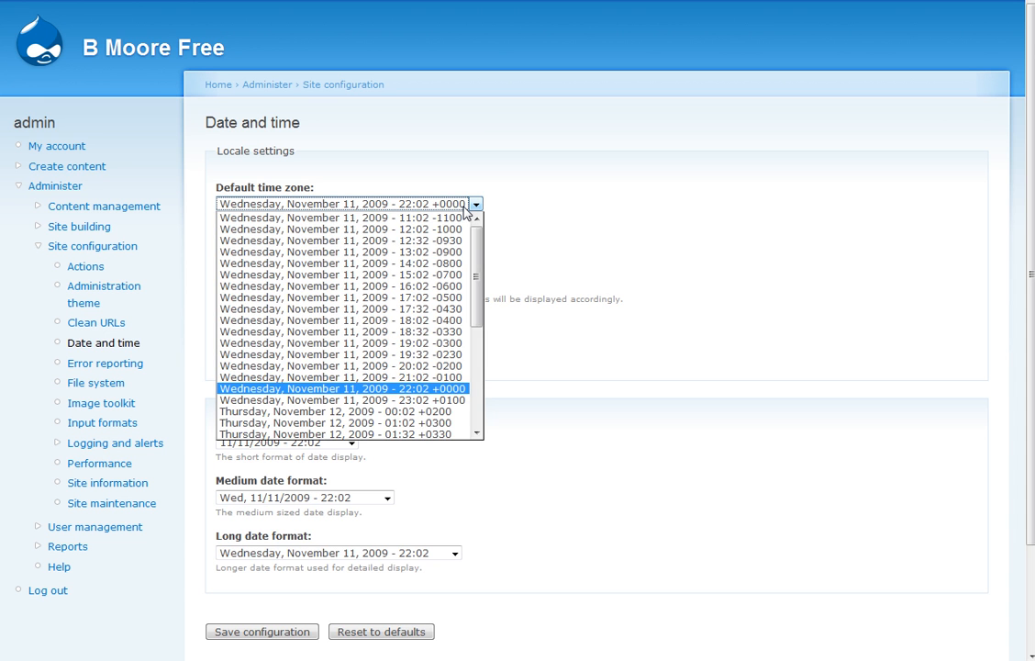
{"action": "scroll", "coordinate": [445, 270], "scroll_direction": "down", "scroll_amount": 5}
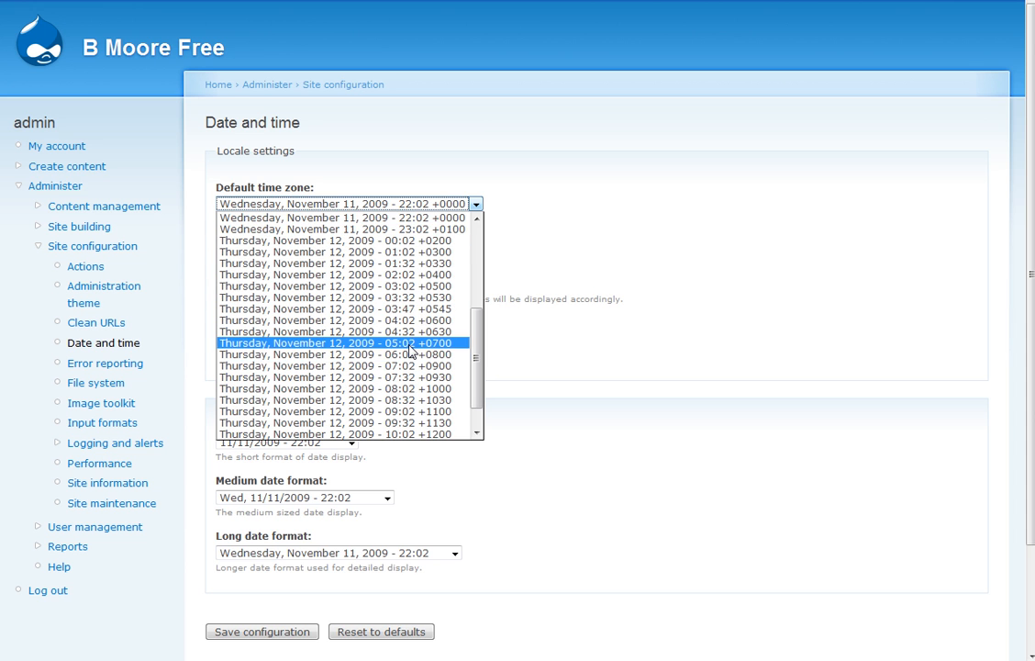
{"action": "left_click", "coordinate": [410, 345]}
{"action": "left_click", "coordinate": [410, 218]}
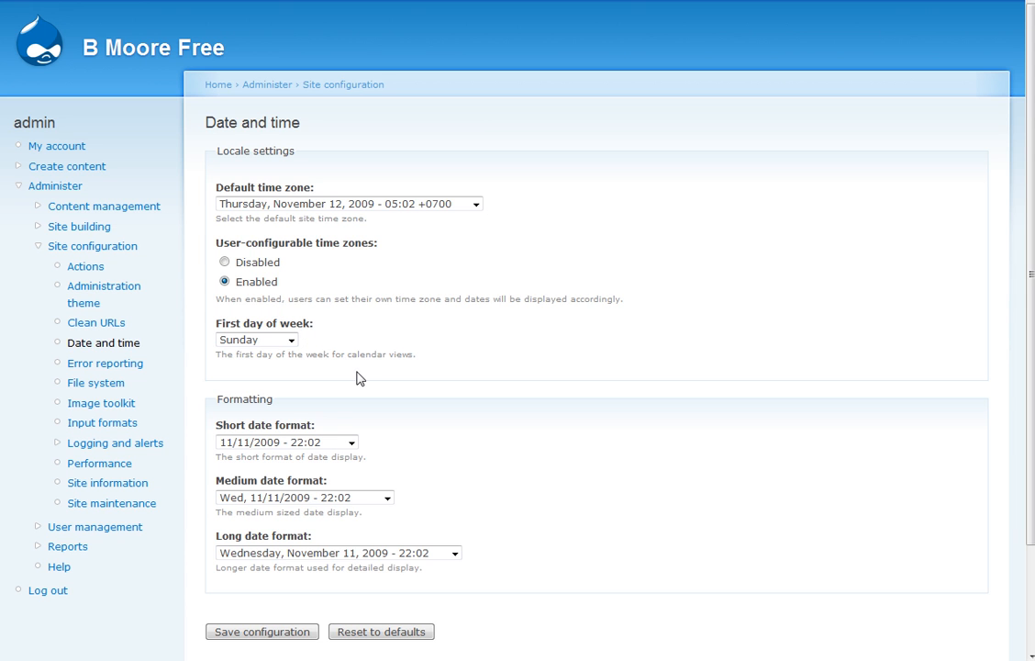
- Choose '11 Nov 2009 - 10:02pm' as the short date format
{"action": "left_click", "coordinate": [352, 444]}
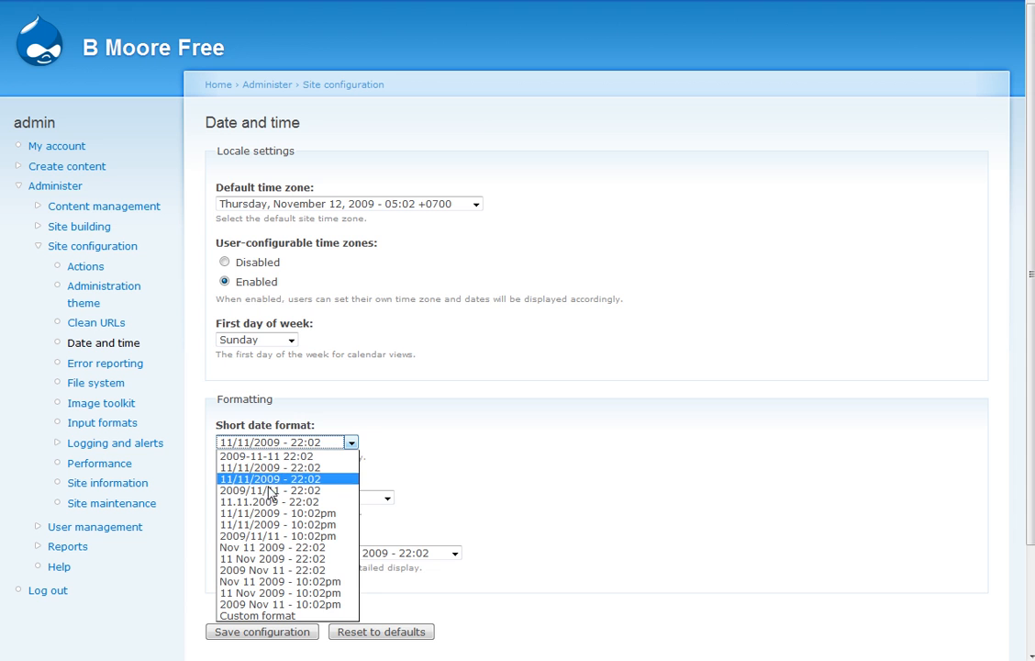
{"action": "left_click", "coordinate": [272, 593]}
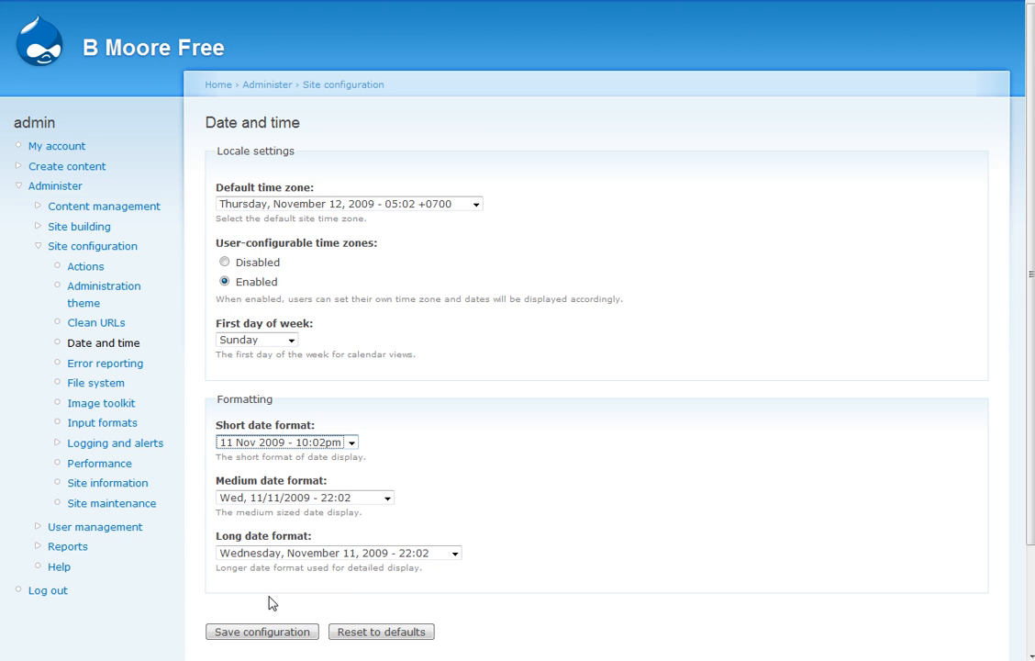
- Choose 'November 11, 2009 - 22:02' as the medium date format and save the date settings
{"action": "left_click", "coordinate": [383, 500]}
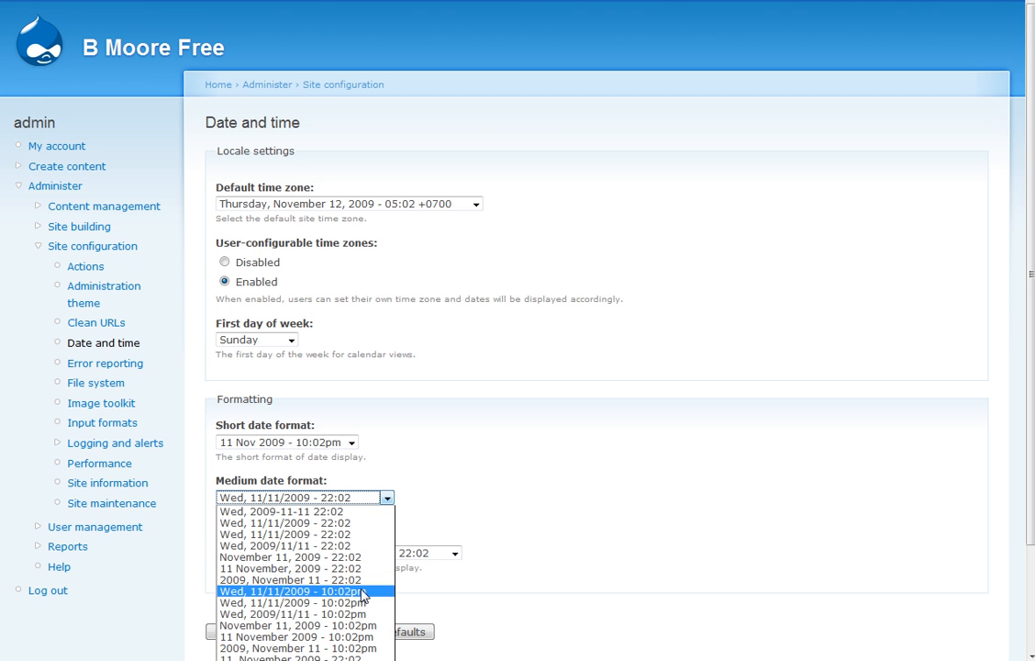
{"action": "left_click", "coordinate": [369, 556]}
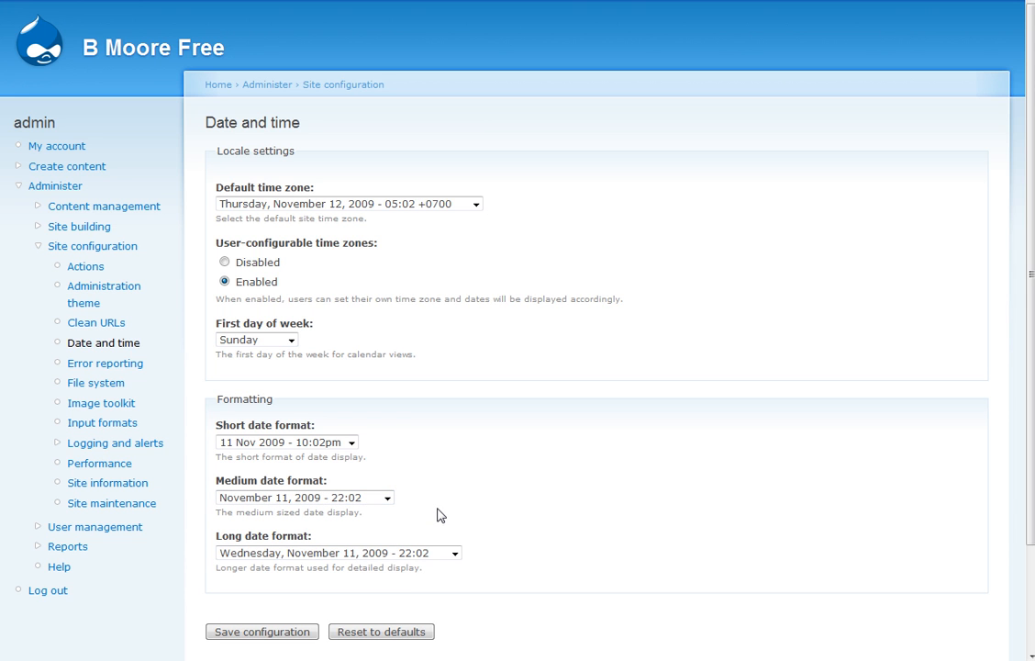
{"action": "left_click", "coordinate": [288, 634]}
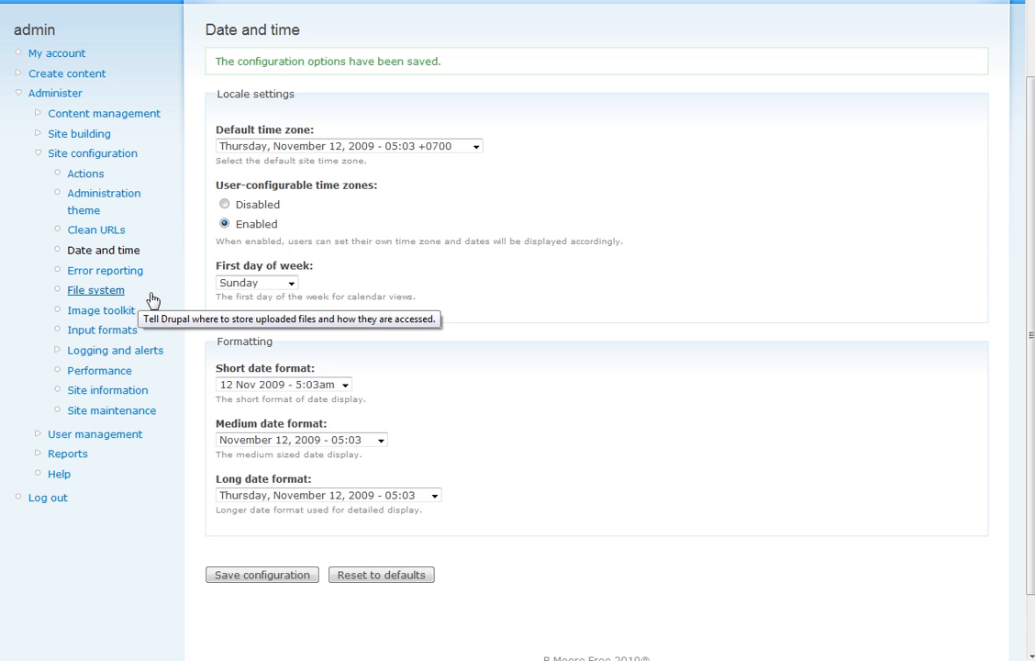
- Open File system settings and inspect the path sites/default/files and temporary directory /tmp
{"action": "left_click", "coordinate": [110, 290]}
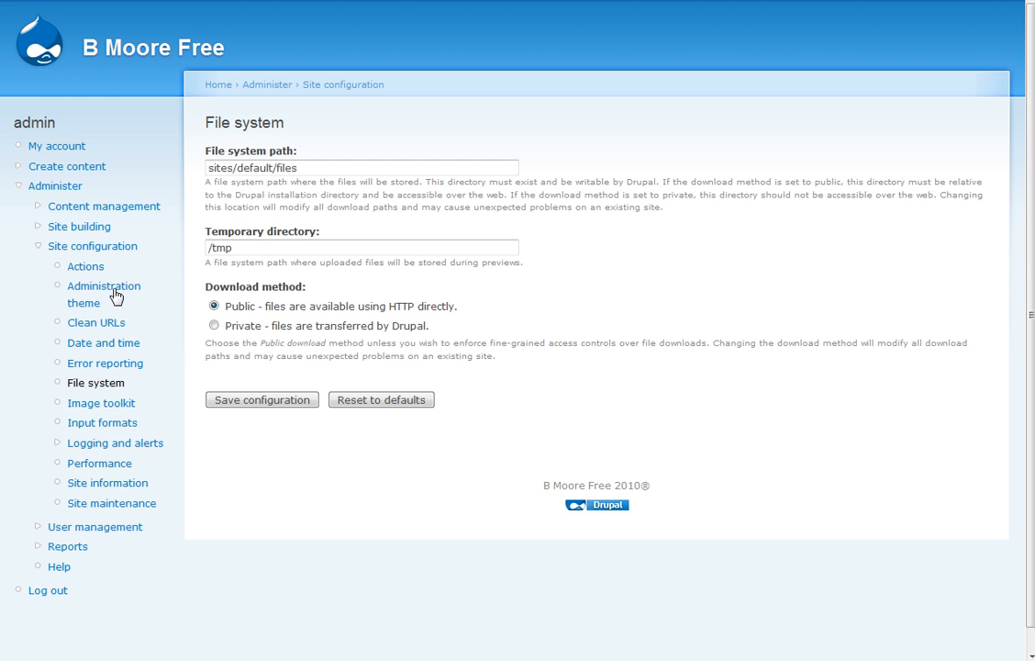
{"action": "left_click", "coordinate": [305, 169]}
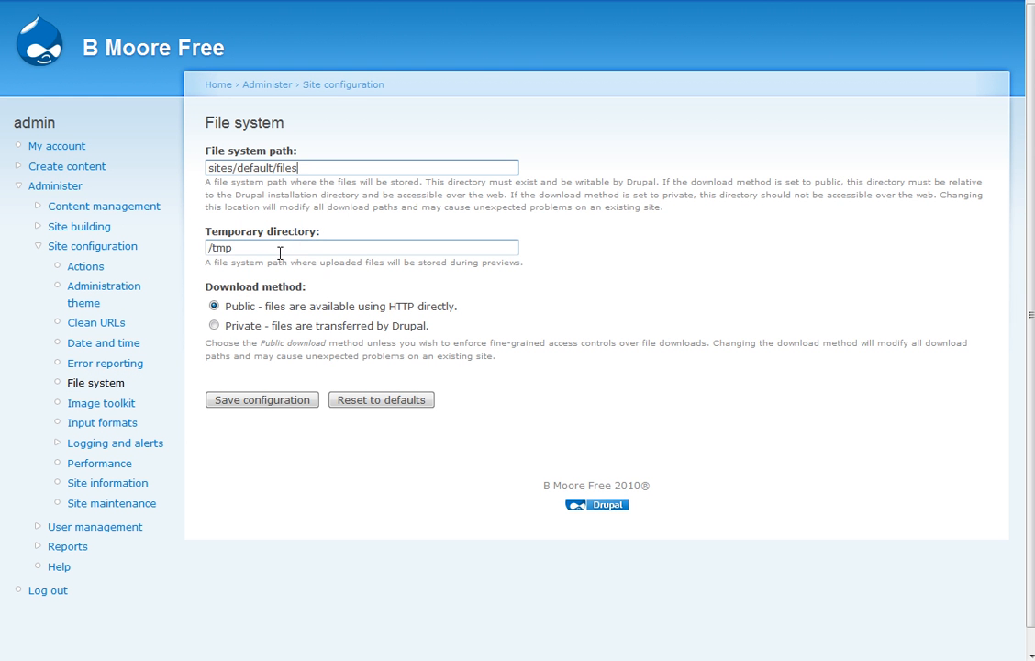
{"action": "left_click", "coordinate": [252, 246]}
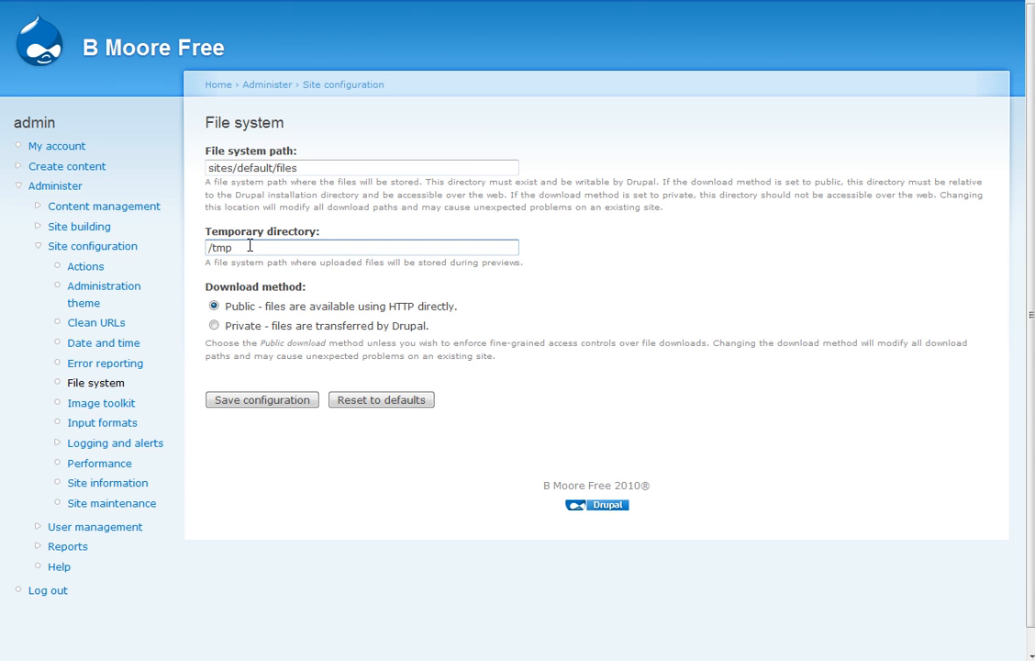
{"action": "left_click", "coordinate": [296, 168]}
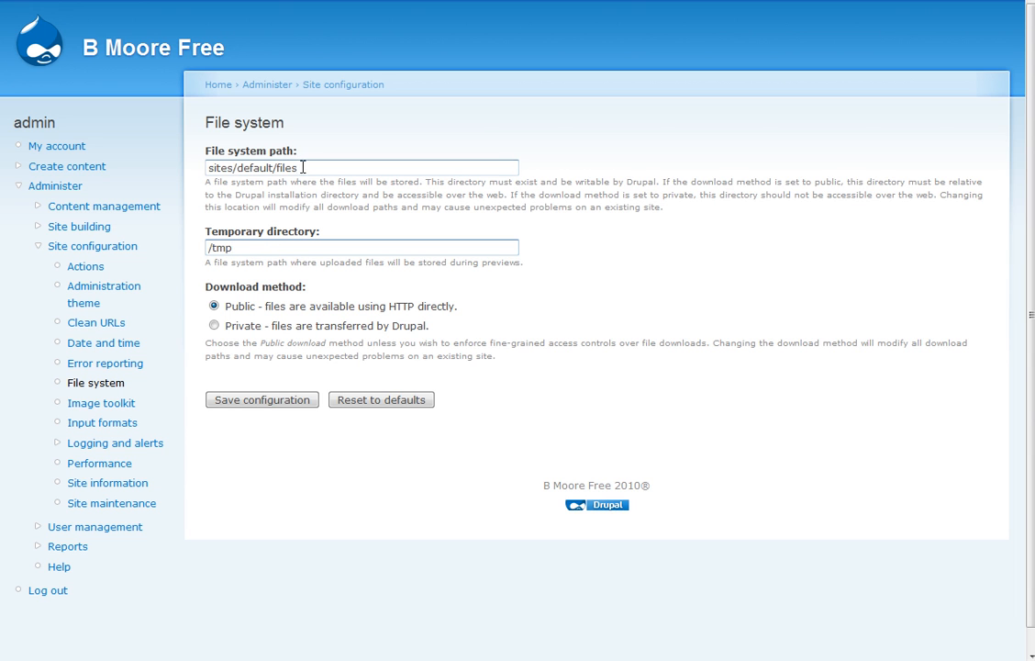
{"action": "left_click_drag", "start_coordinate": [301, 168], "coordinate": [209, 168]}
{"action": "left_click", "coordinate": [217, 168]}
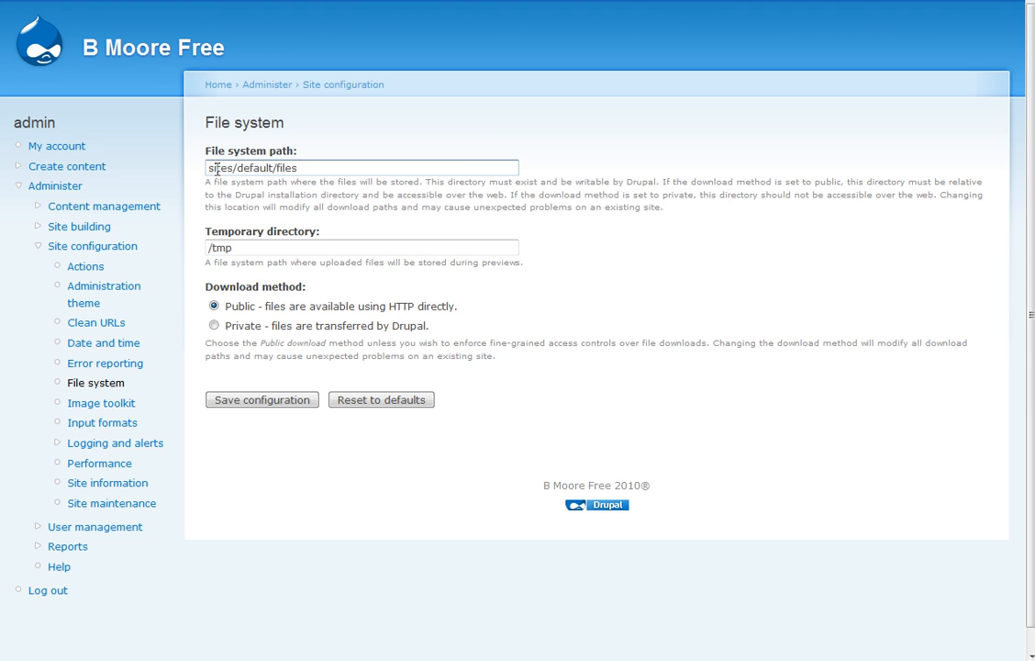
{"action": "left_click_drag", "start_coordinate": [209, 168], "coordinate": [315, 172]}
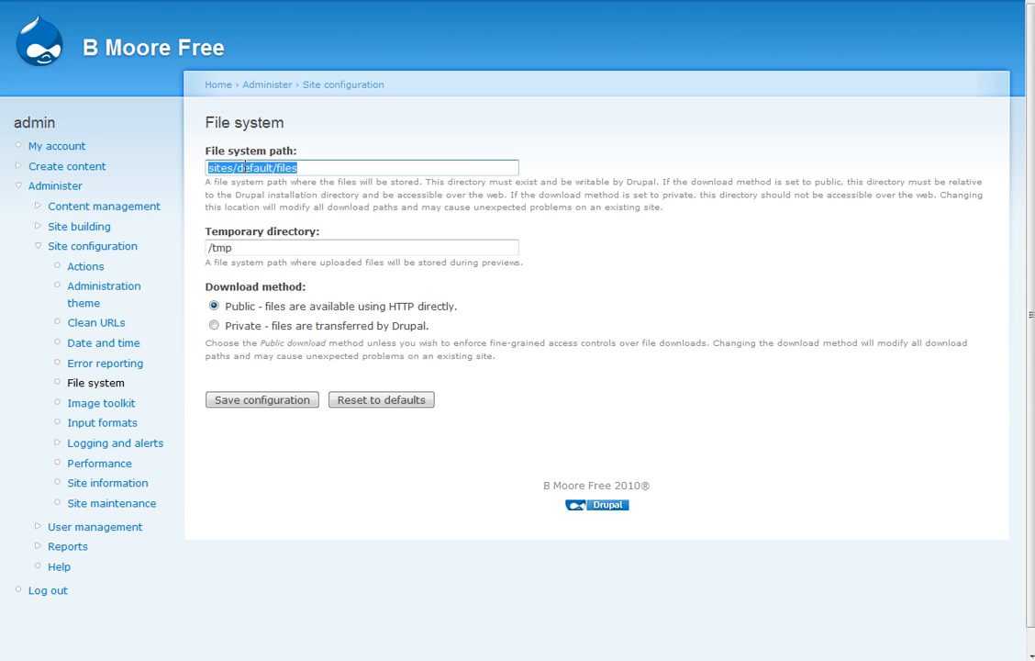
{"action": "left_click", "coordinate": [208, 169]}
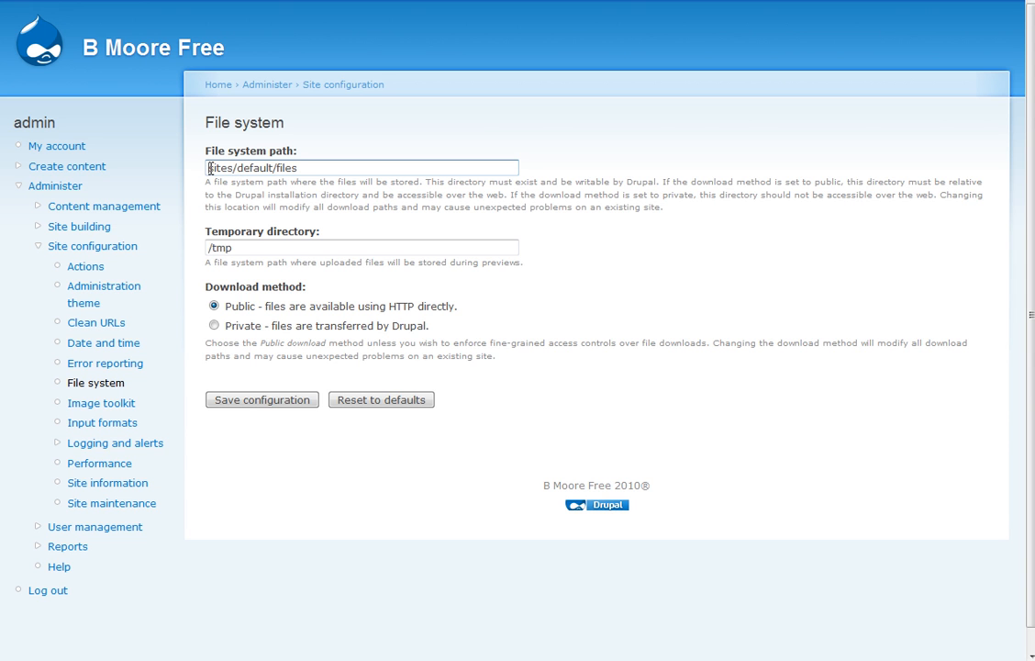
- Add then remove a leading slash on the path, and save the unchanged file system settings
{"action": "type", "text": "/"}
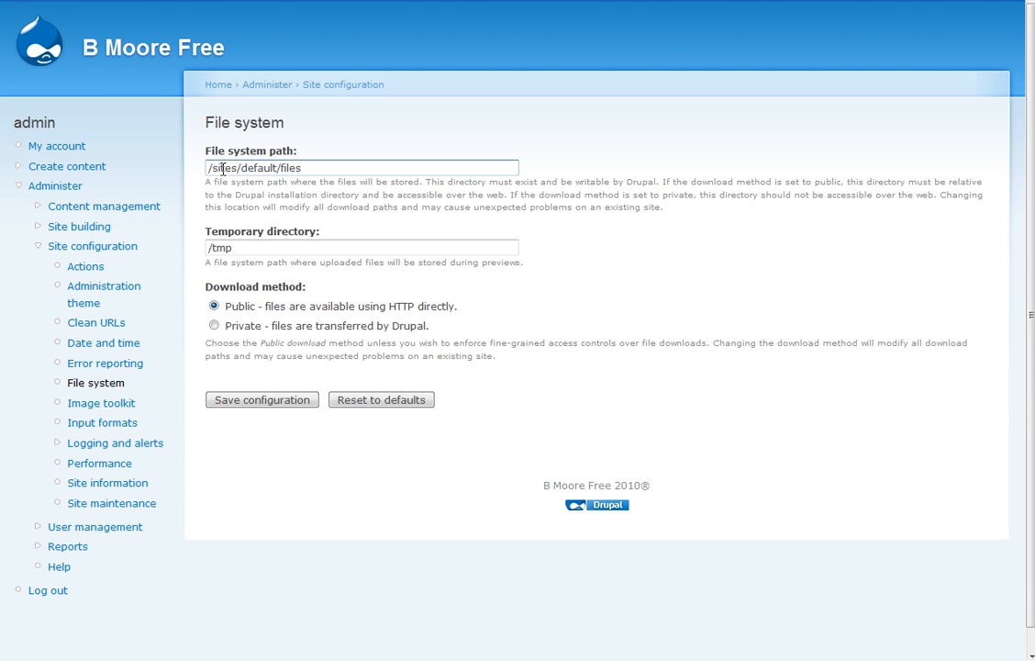
{"action": "key", "text": "BackSpace"}
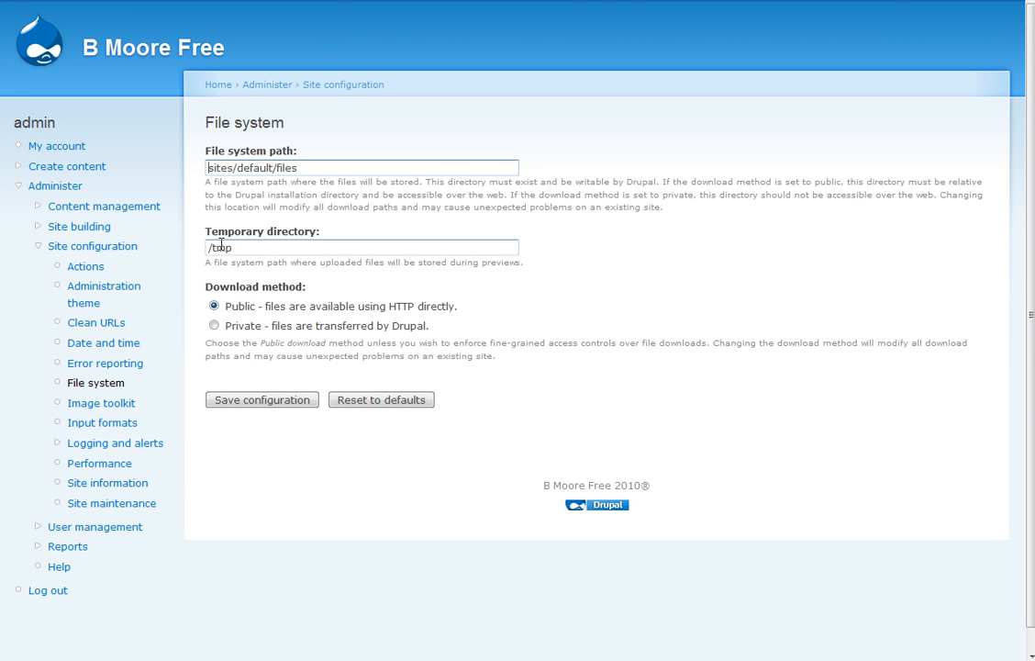
{"action": "left_click_drag", "start_coordinate": [212, 247], "coordinate": [205, 248]}
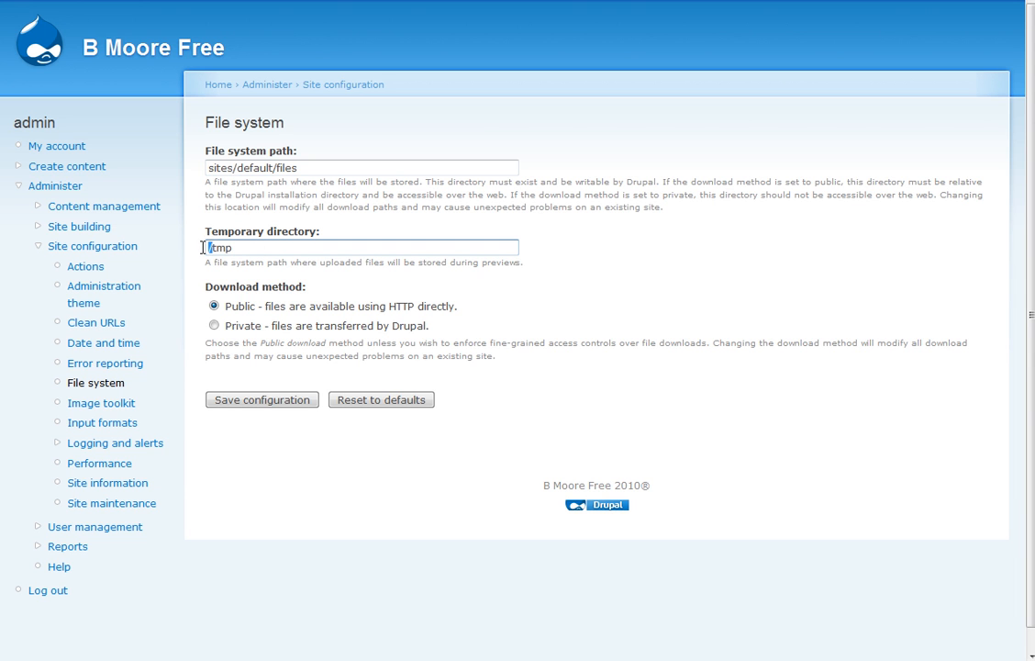
{"action": "left_click", "coordinate": [246, 249]}
{"action": "left_click", "coordinate": [281, 406]}
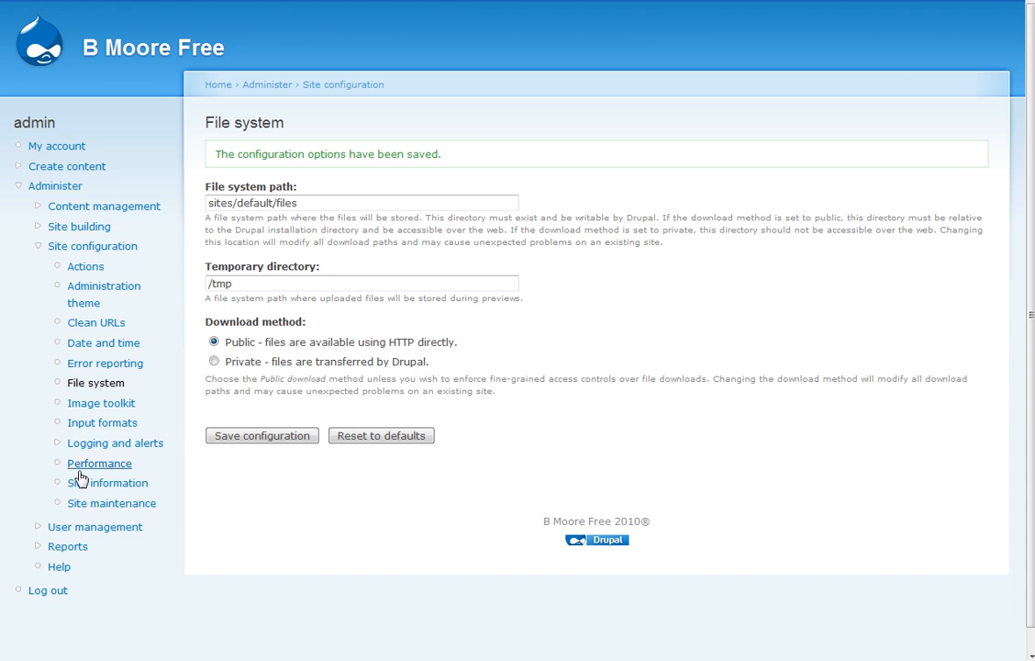
{"action": "left_click", "coordinate": [96, 504]}
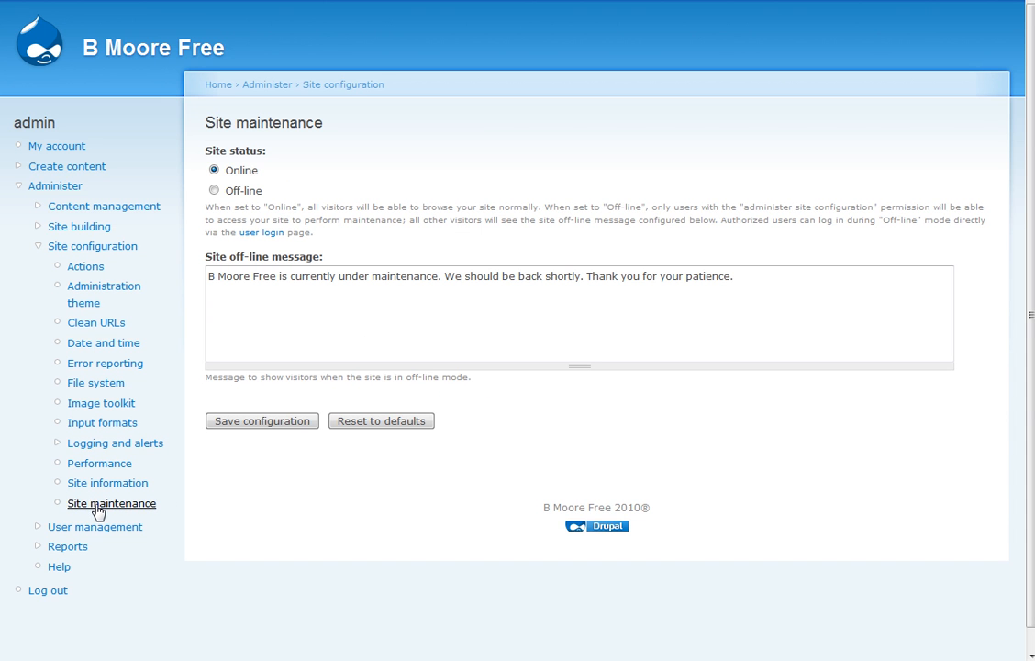
- Set the site status to Off-line with the default maintenance message and save
{"action": "left_click", "coordinate": [214, 190]}
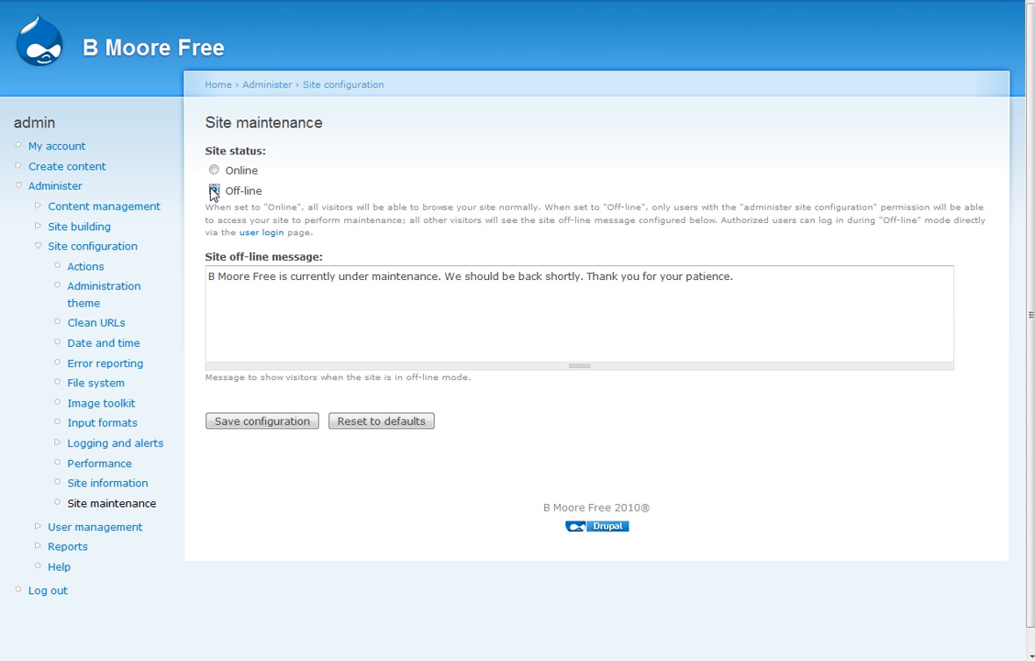
{"action": "left_click_drag", "start_coordinate": [749, 275], "coordinate": [184, 287]}
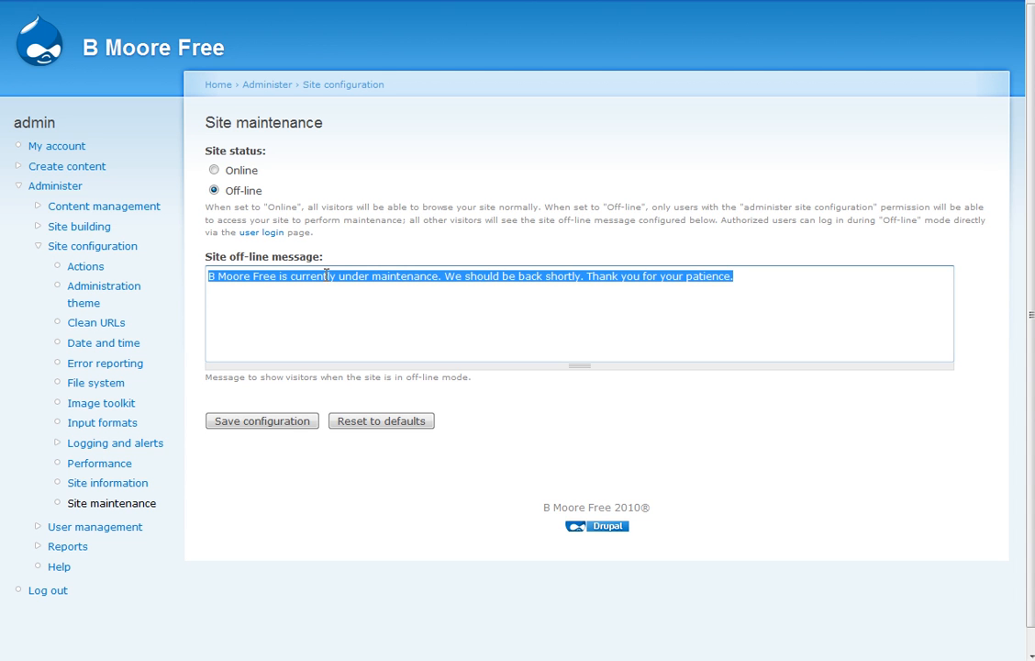
{"action": "left_click", "coordinate": [273, 422]}
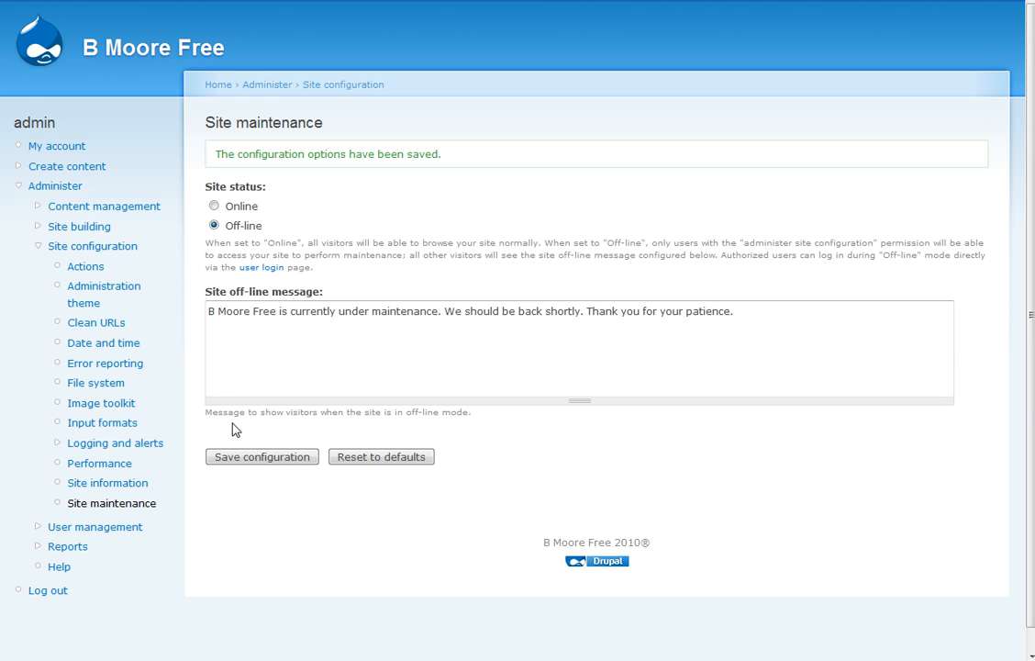
- Look over the Performance and Logging and alerts pages, then go to Input formats
{"action": "left_click", "coordinate": [103, 465]}
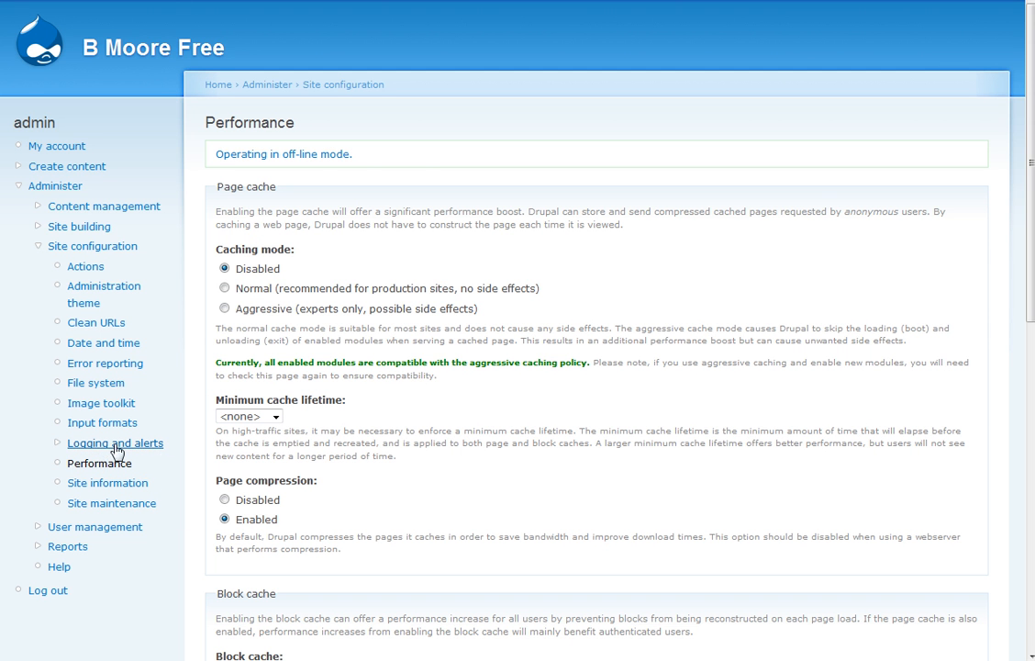
{"action": "scroll", "coordinate": [468, 446], "scroll_direction": "down", "scroll_amount": 1}
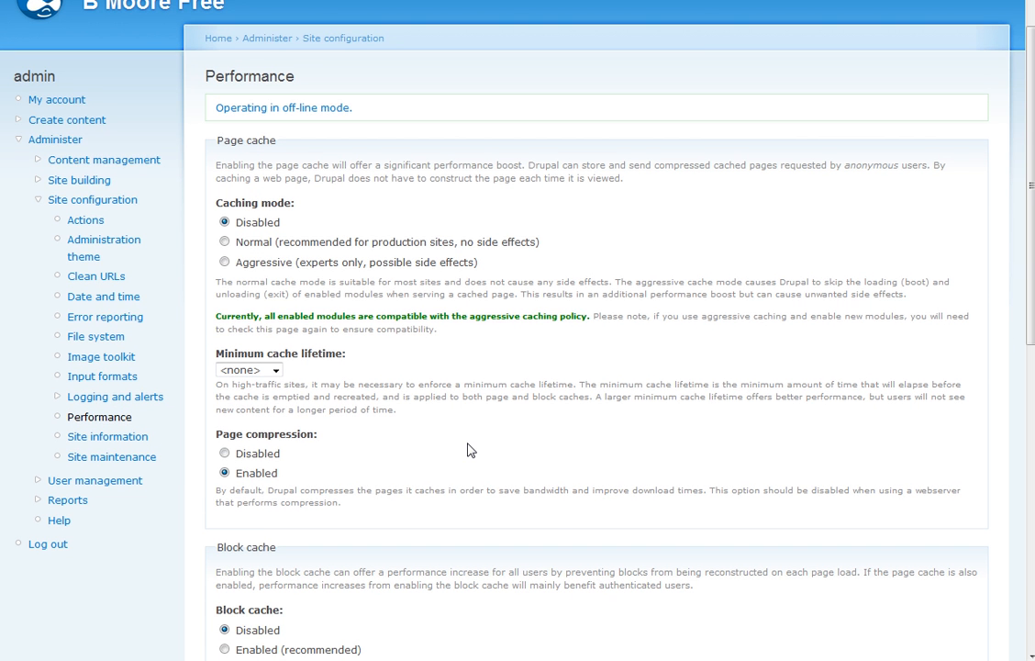
{"action": "scroll", "coordinate": [468, 450], "scroll_direction": "down", "scroll_amount": 3}
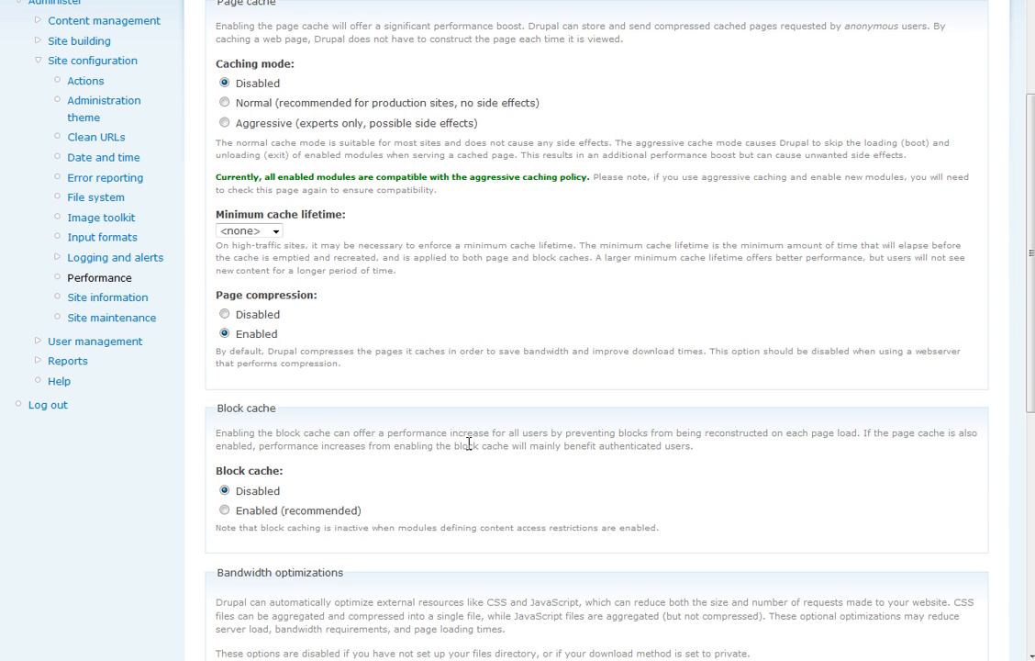
{"action": "left_click", "coordinate": [105, 261]}
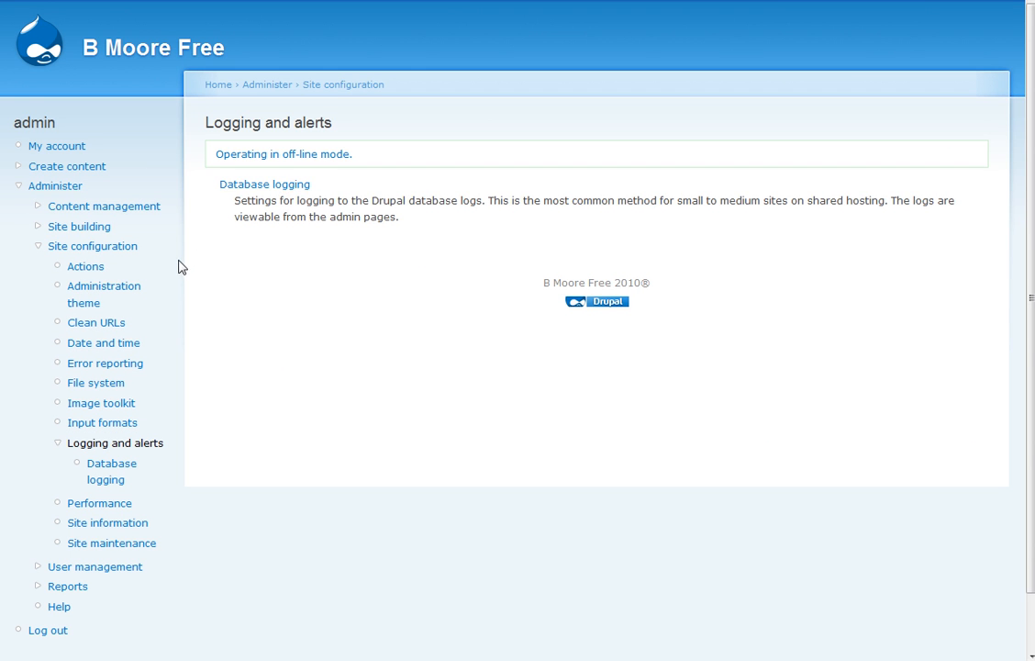
{"action": "left_click", "coordinate": [101, 422]}
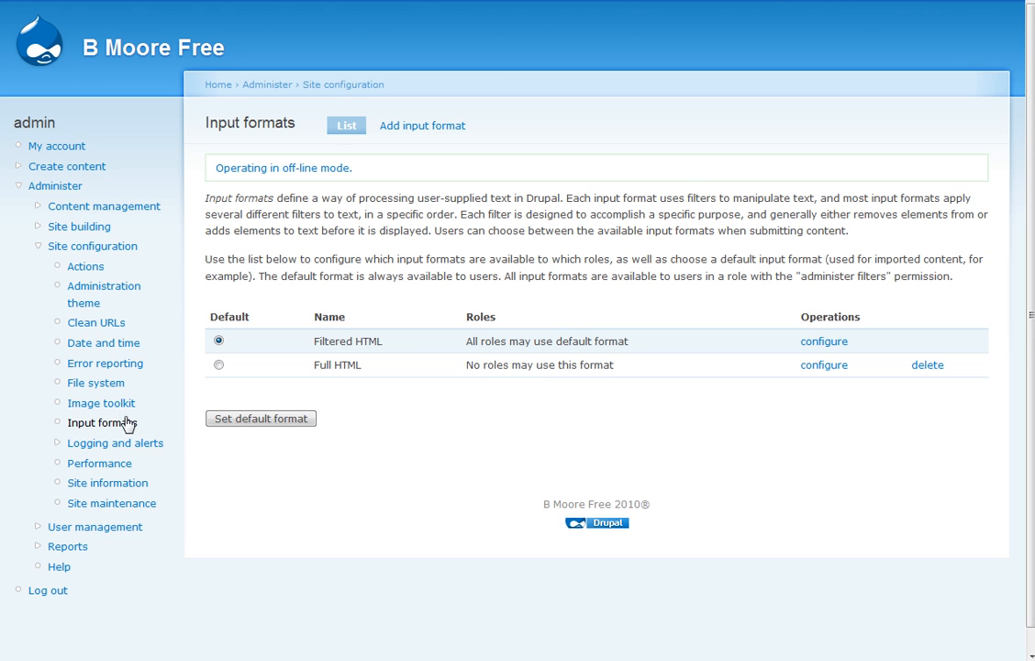
- Select Full HTML as the default input format and apply it
{"action": "left_click", "coordinate": [219, 365]}
{"action": "left_click", "coordinate": [295, 421]}
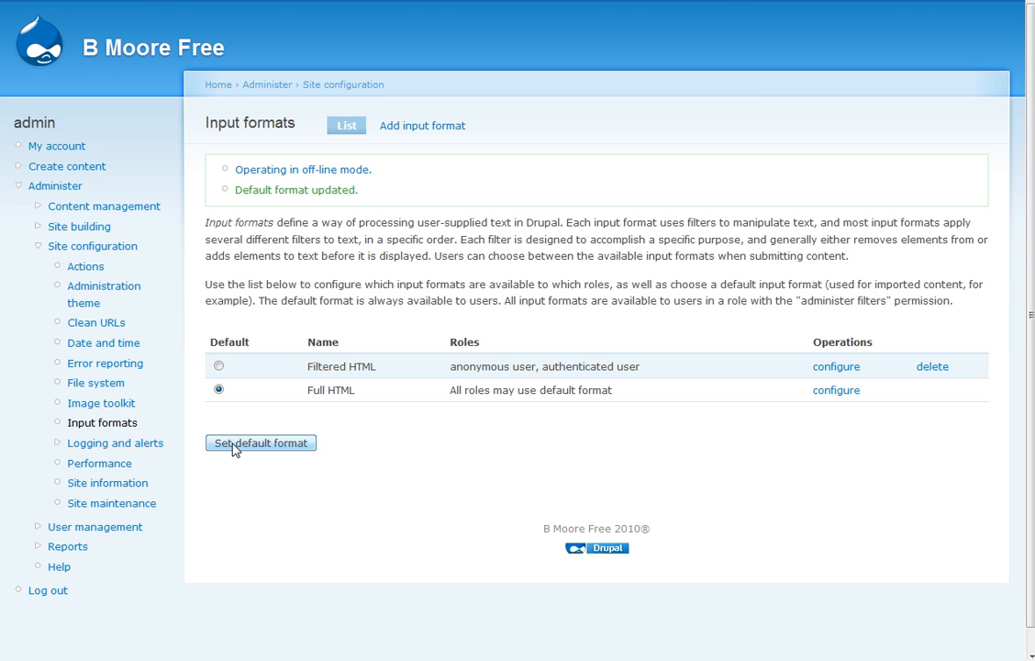
- Confirm the GD image toolkit reports JPEG quality at 75%, then return to File system settings
{"action": "left_click", "coordinate": [122, 412]}
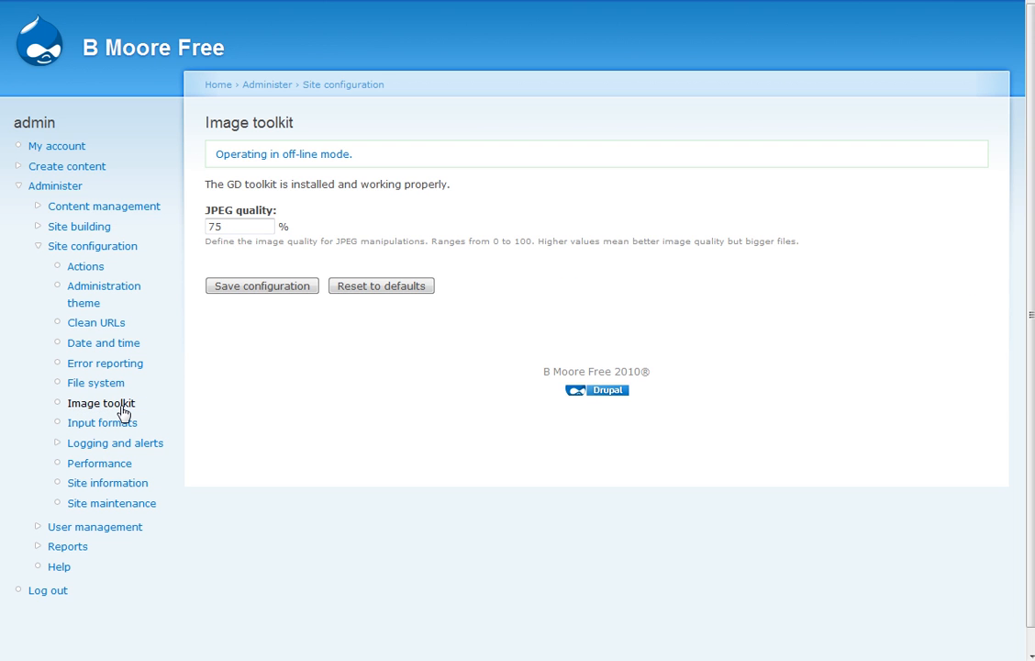
{"action": "left_click_drag", "start_coordinate": [210, 185], "coordinate": [444, 189]}
{"action": "left_click", "coordinate": [460, 194]}
{"action": "left_click", "coordinate": [107, 390]}
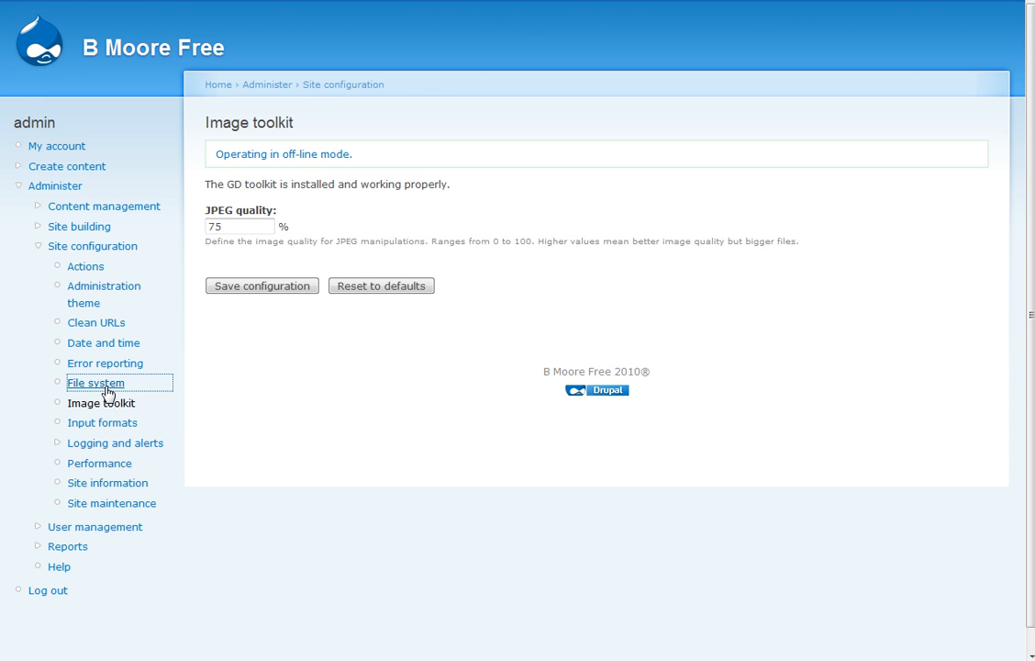